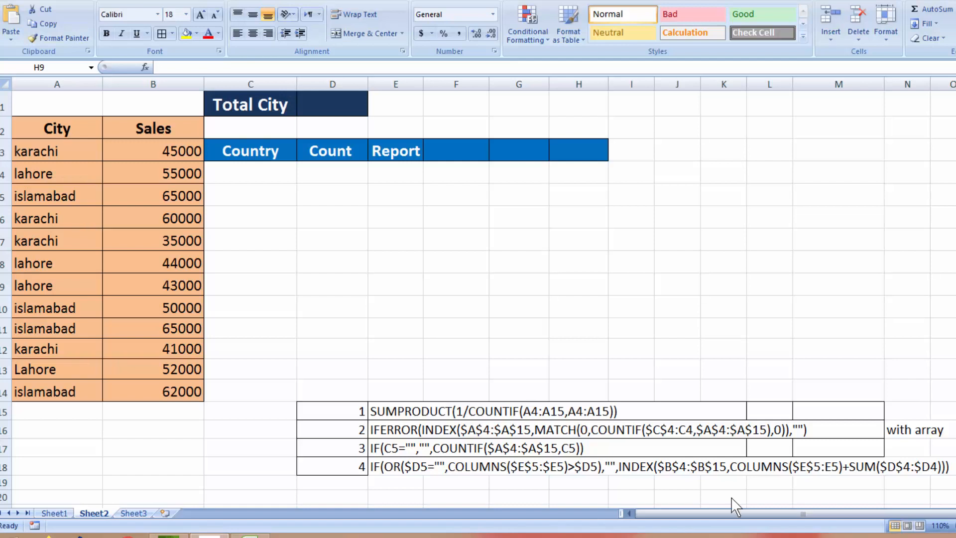
Examine the Total City formula in D2 and the first Country array formula in C5 on Sheet1.
{"action": "left_click", "coordinate": [61, 514]}
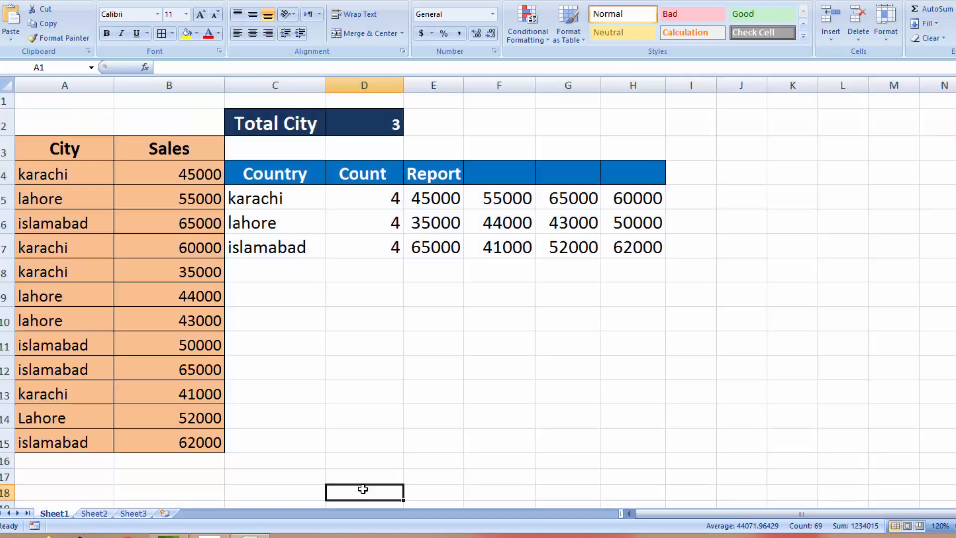
{"action": "left_click", "coordinate": [363, 489]}
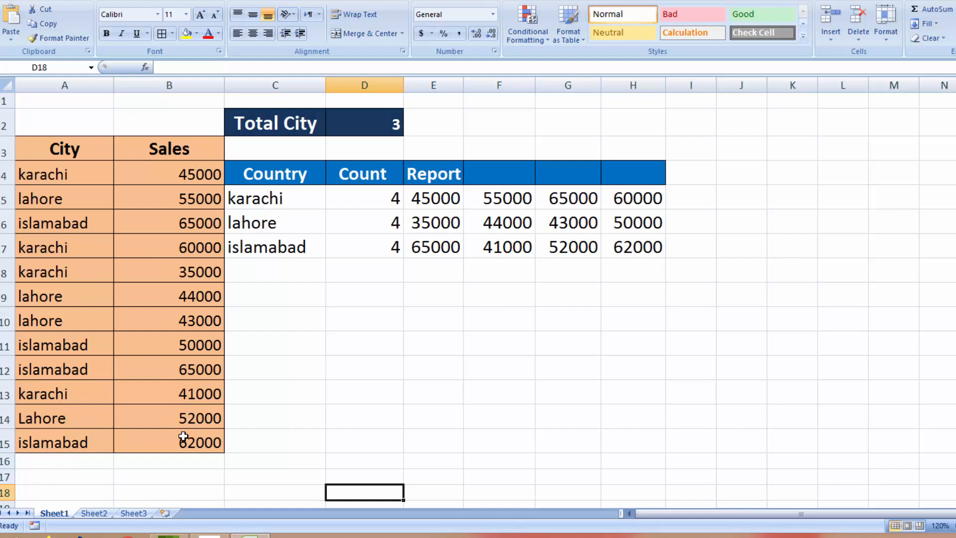
{"action": "left_click", "coordinate": [355, 126]}
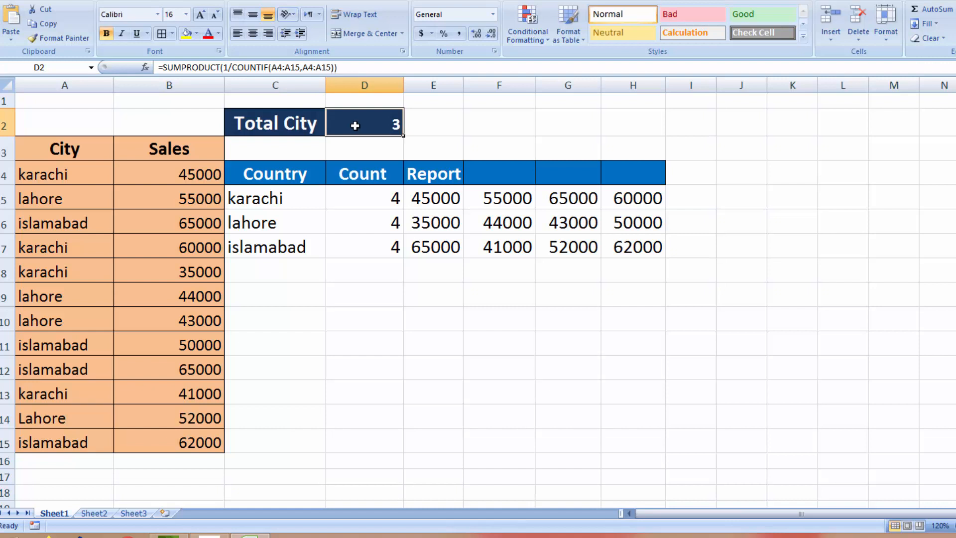
{"action": "double_click", "coordinate": [355, 125]}
{"action": "key", "text": "Escape"}
{"action": "double_click", "coordinate": [287, 200]}
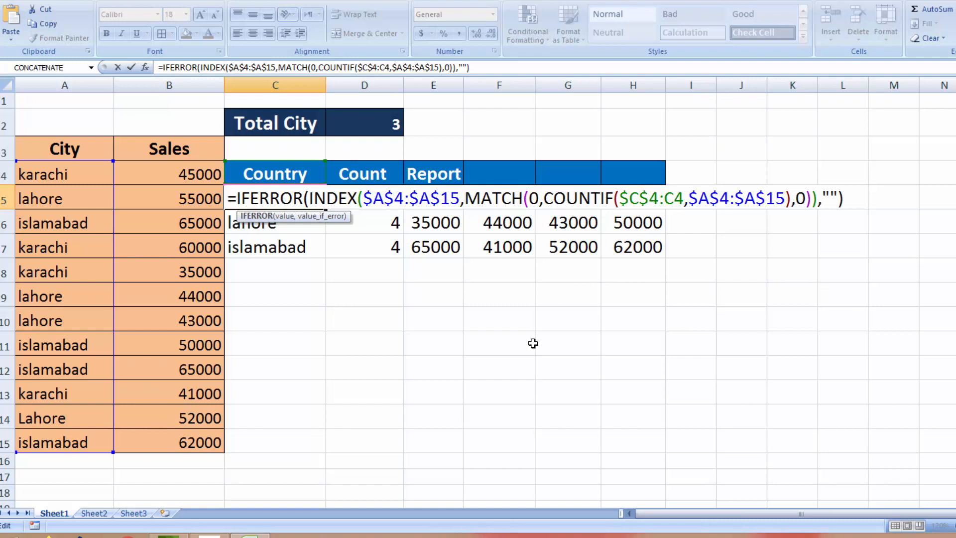
{"action": "key", "text": "ctrl+shift+Return"}
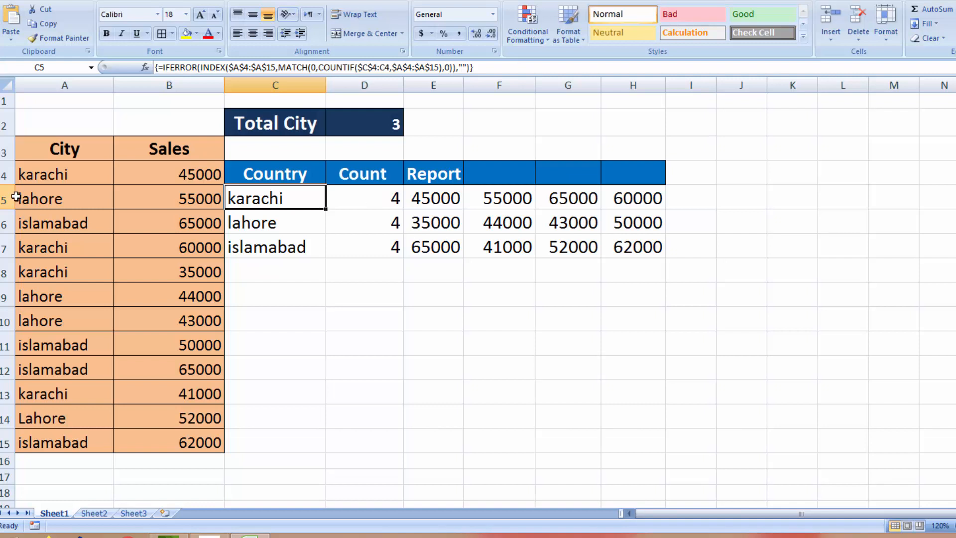
Examine the Count formula in D5 and the Report formula in E5.
{"action": "left_click", "coordinate": [359, 196]}
{"action": "double_click", "coordinate": [359, 196]}
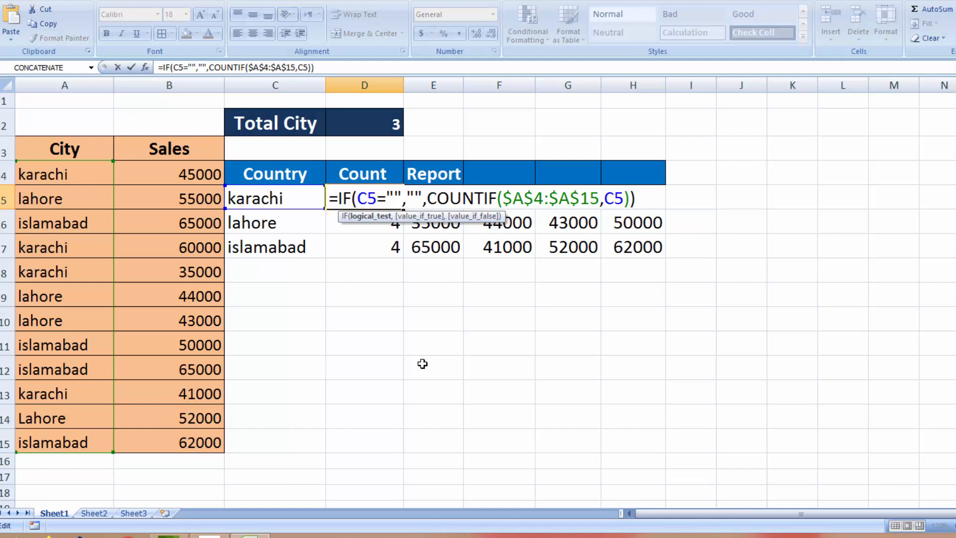
{"action": "key", "text": "Escape"}
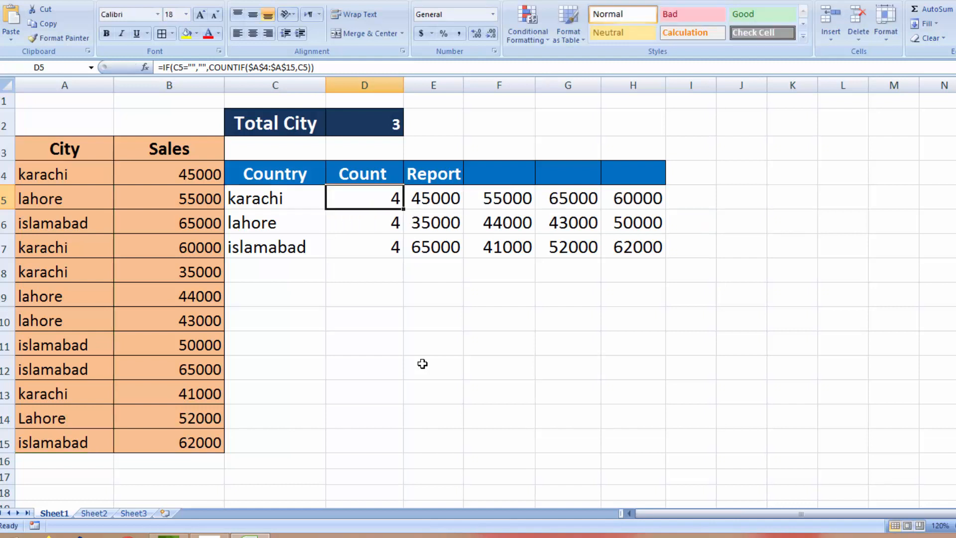
{"action": "left_click", "coordinate": [438, 197]}
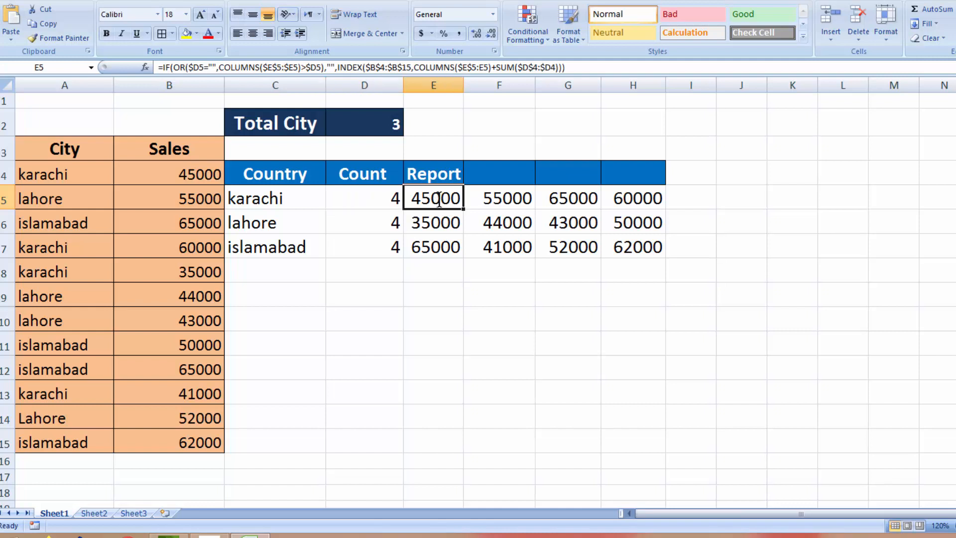
{"action": "key", "text": "F2"}
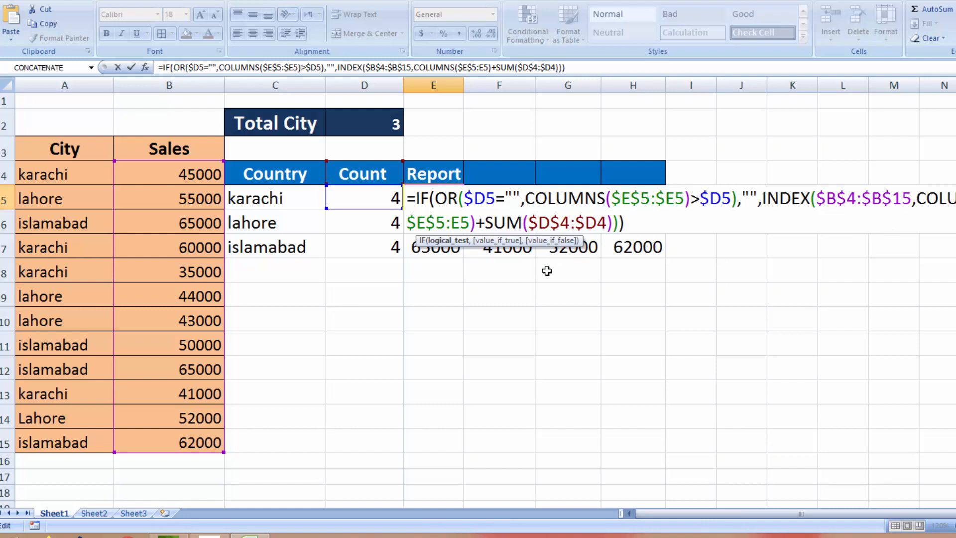
{"action": "key", "text": "ctrl+Return"}
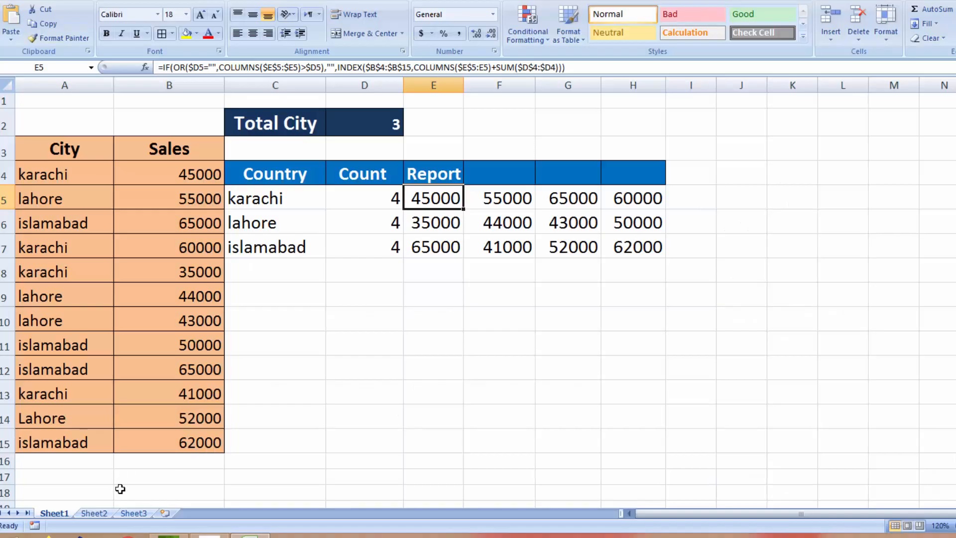
On Sheet2, count the distinct cities in D1 with =SUMPRODUCT(1/COUNTIF(A3:A14,A3:A14)).
{"action": "left_click", "coordinate": [100, 513]}
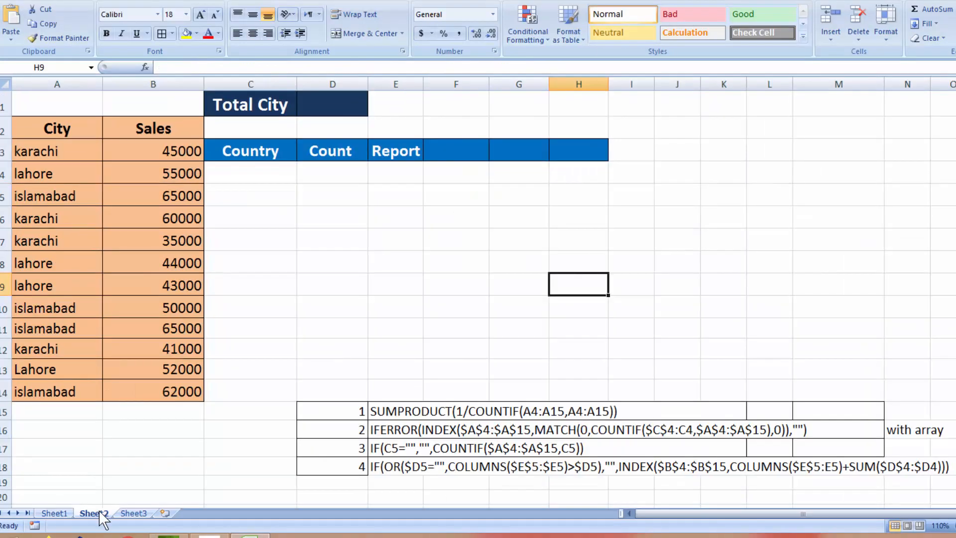
{"action": "left_click", "coordinate": [369, 261]}
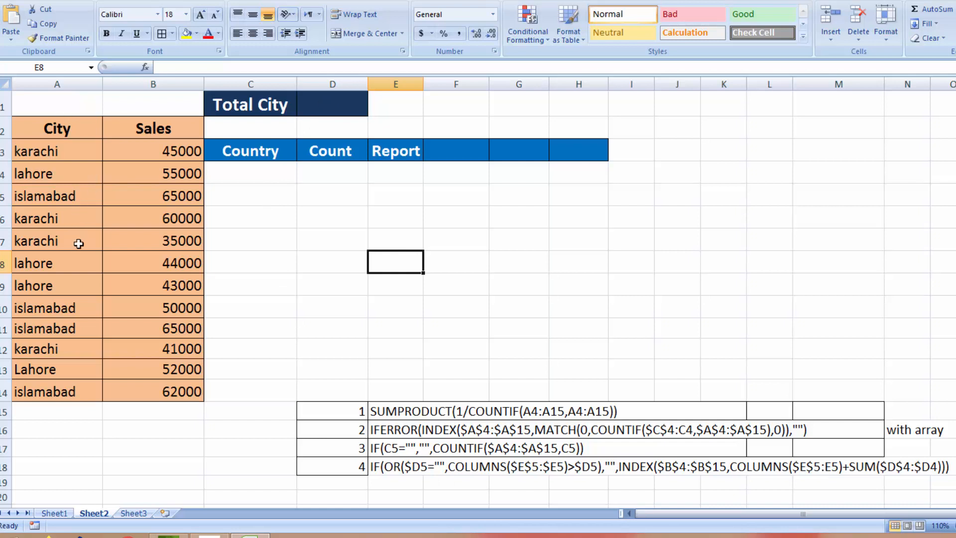
{"action": "left_click", "coordinate": [337, 105]}
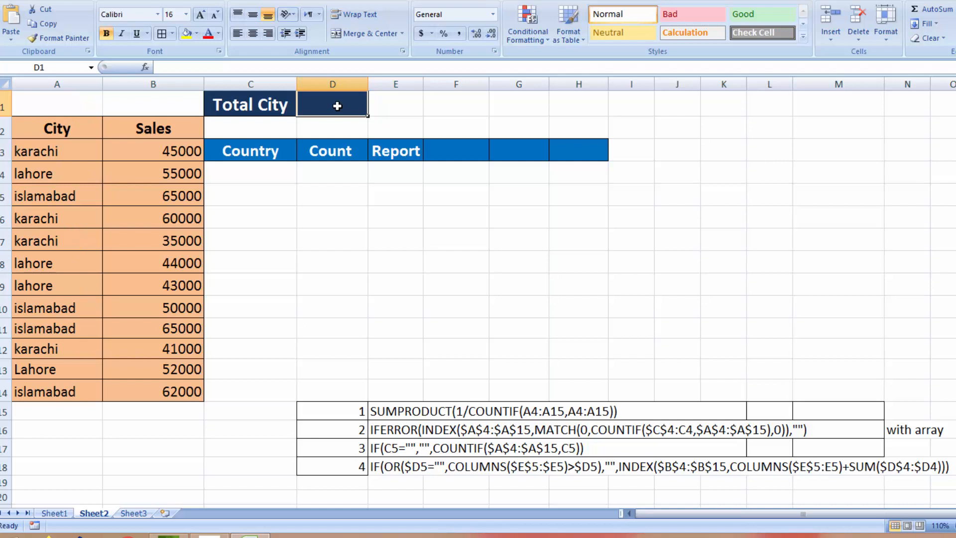
{"action": "type", "text": "="}
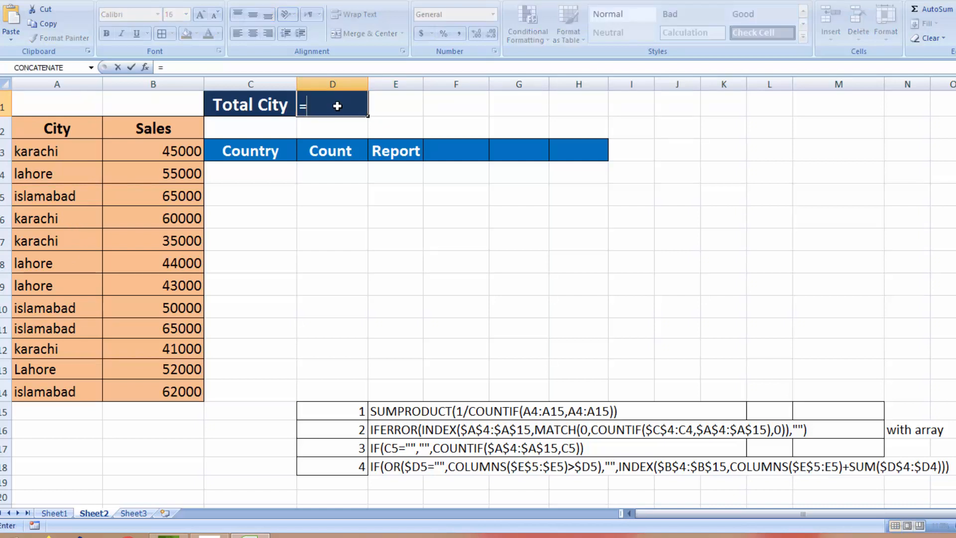
{"action": "type", "text": "SUMPRODUCT"}
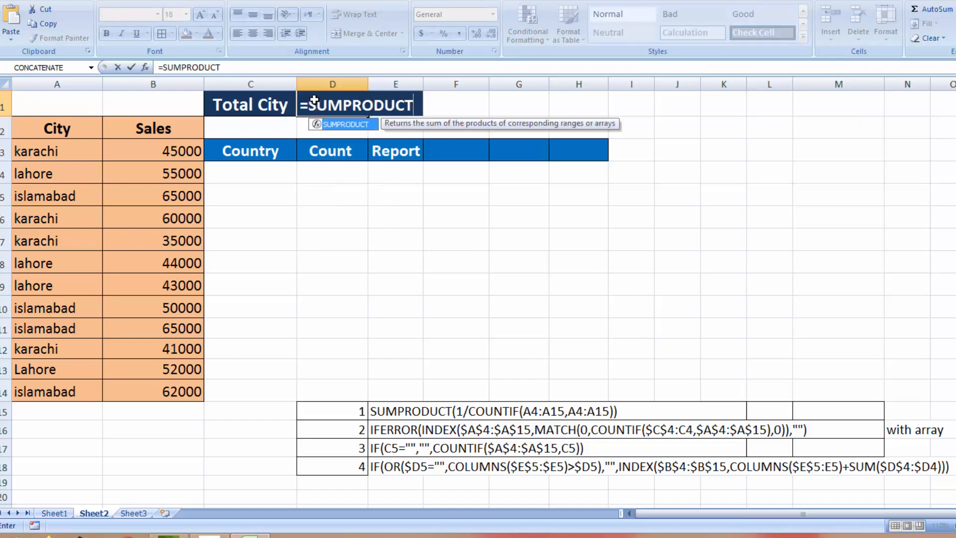
{"action": "type", "text": "("}
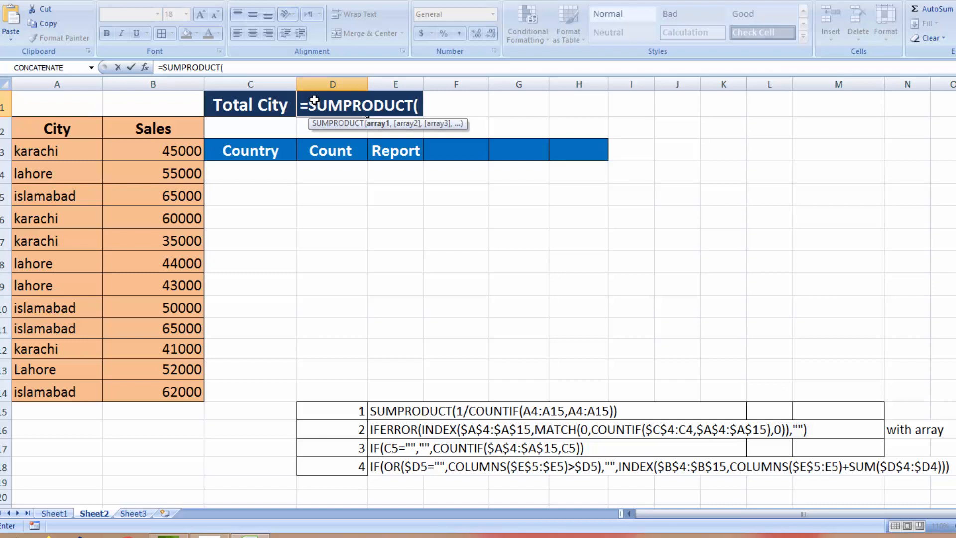
{"action": "type", "text": "1"}
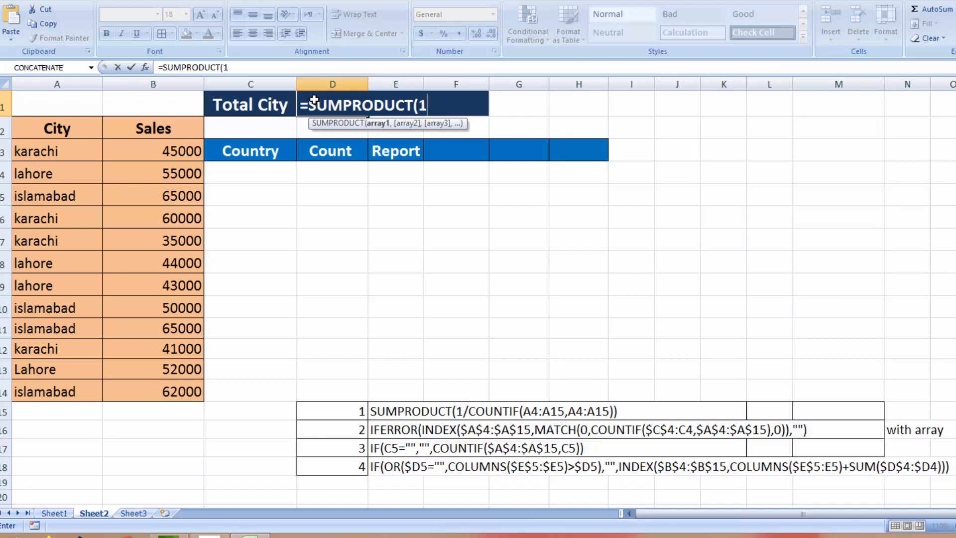
{"action": "type", "text": "/COUN"}
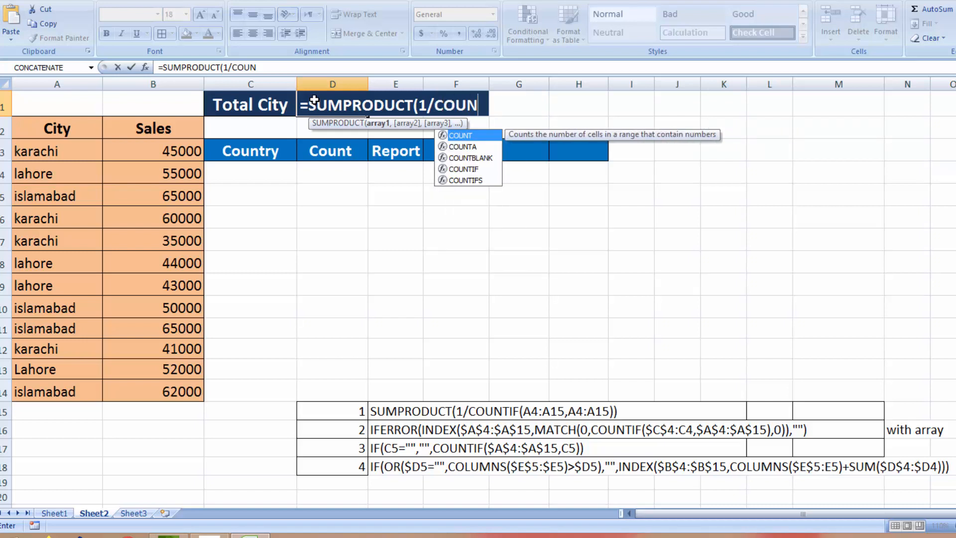
{"action": "type", "text": "TIF("}
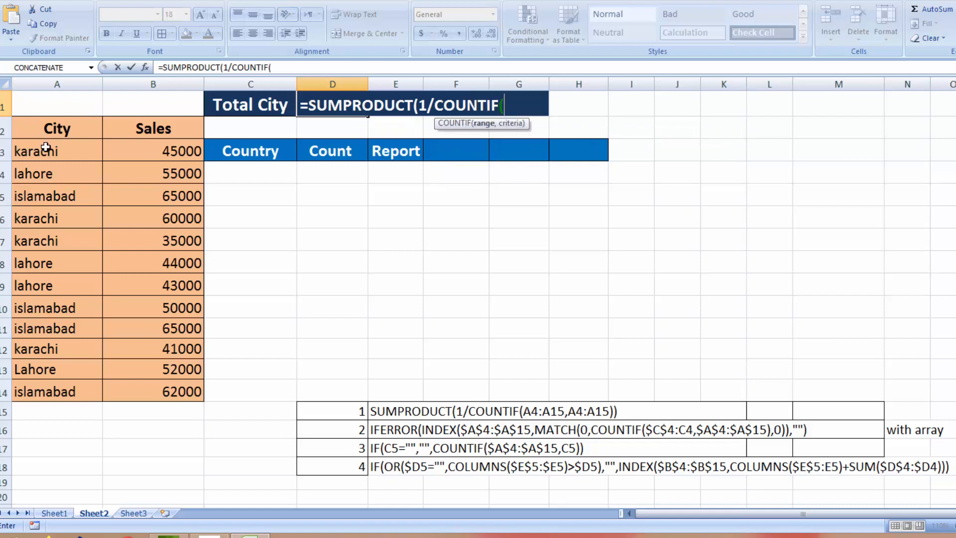
{"action": "left_click_drag", "start_coordinate": [45, 148], "coordinate": [59, 391]}
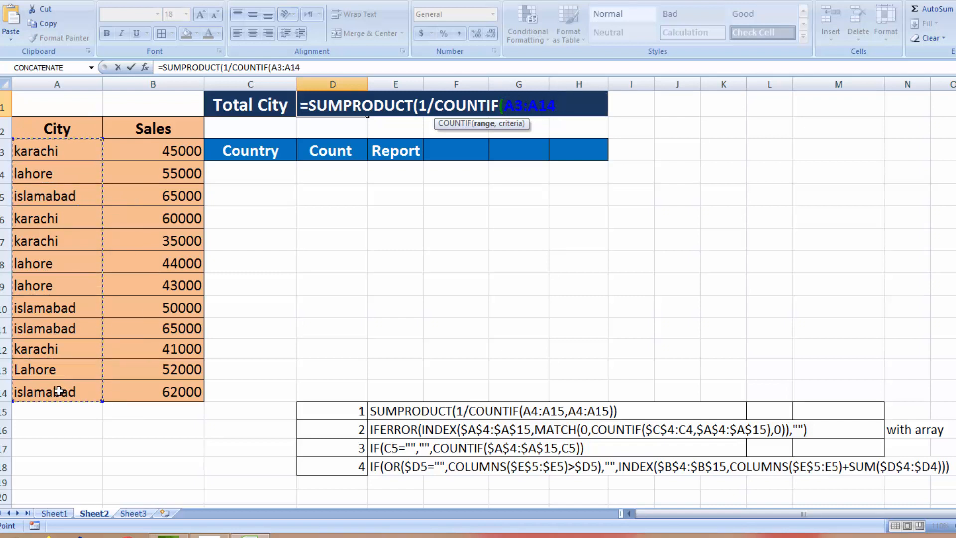
{"action": "type", "text": ","}
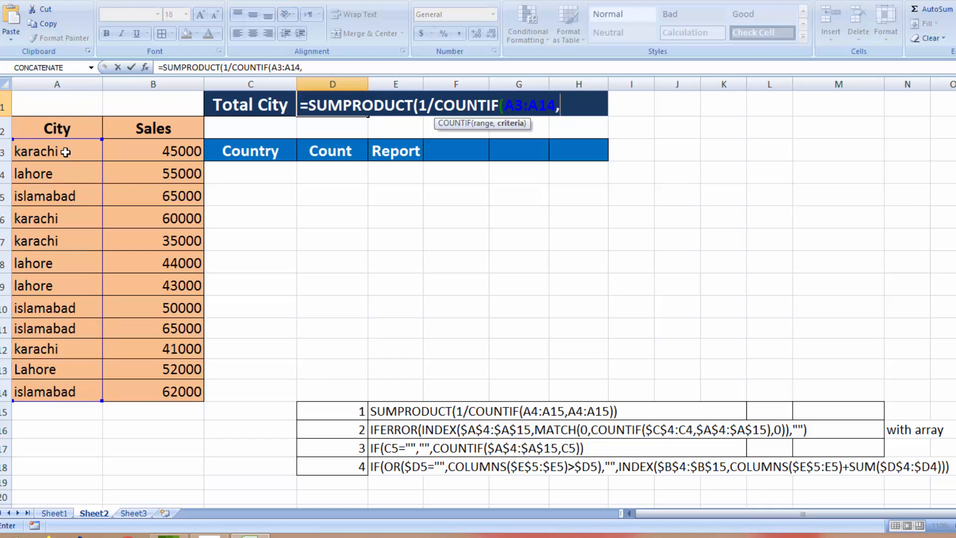
{"action": "left_click_drag", "start_coordinate": [65, 152], "coordinate": [73, 394]}
{"action": "type", "text": "))"}
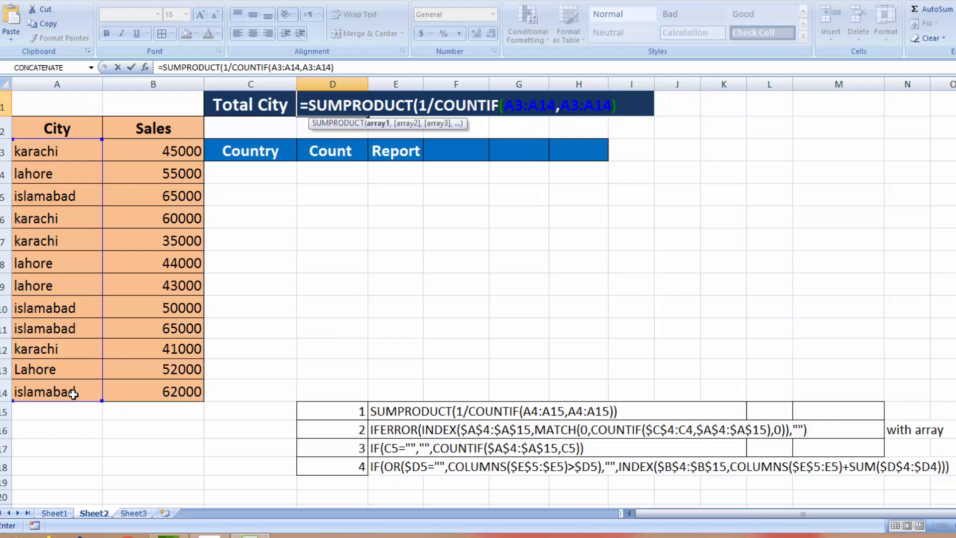
{"action": "key", "text": "Return"}
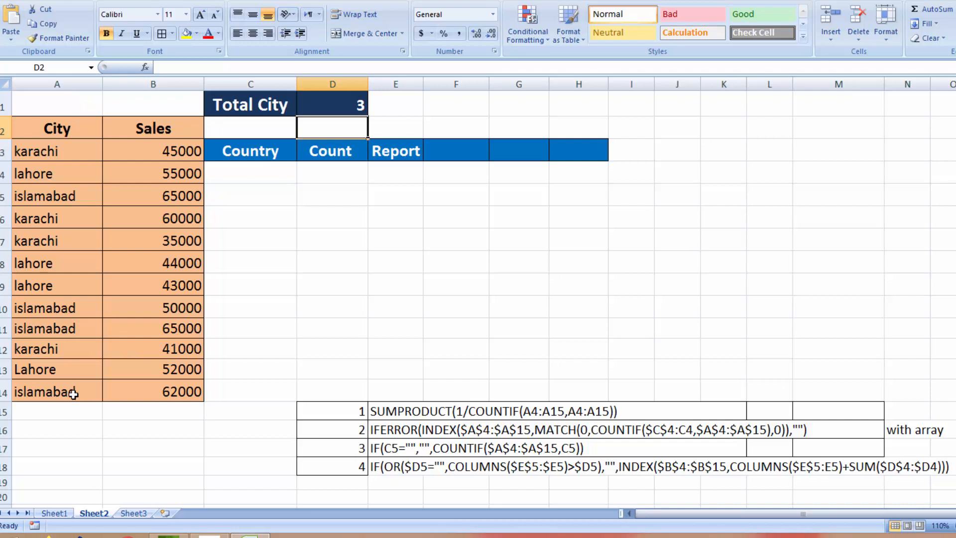
{"action": "left_click", "coordinate": [337, 104]}
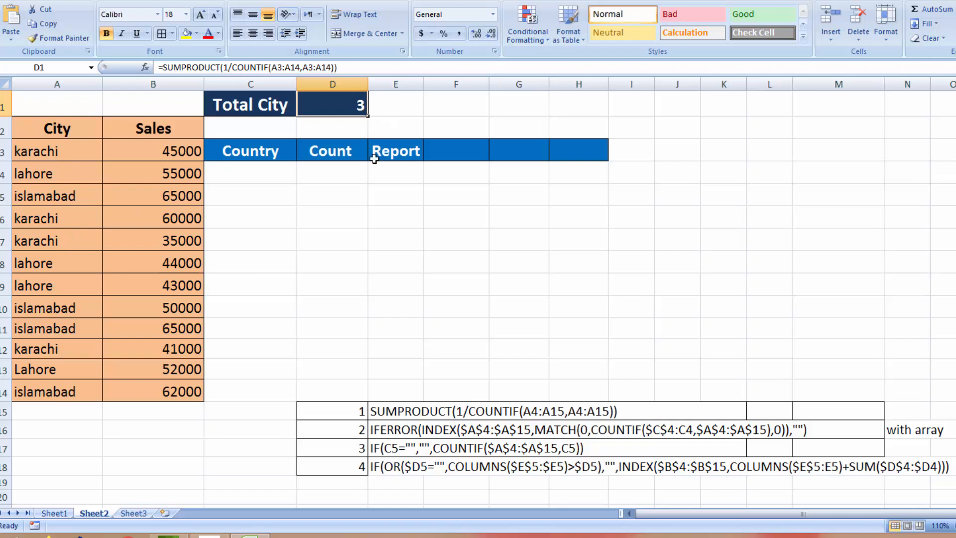
Start the Country formula in C4 with =IFERROR(INDEX($A$3:$A$14, using an absolute reference to the city list.
{"action": "left_click", "coordinate": [274, 179]}
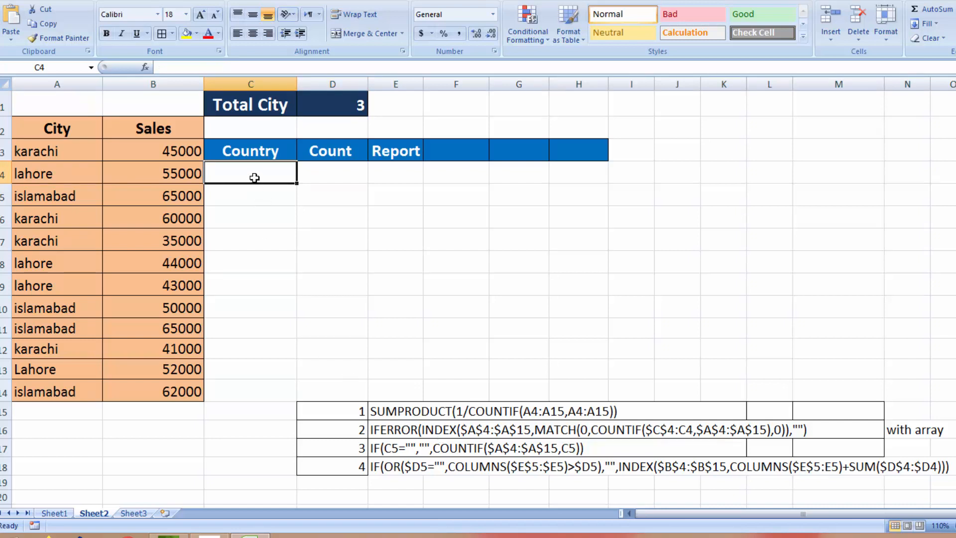
{"action": "type", "text": "=IFERROR"}
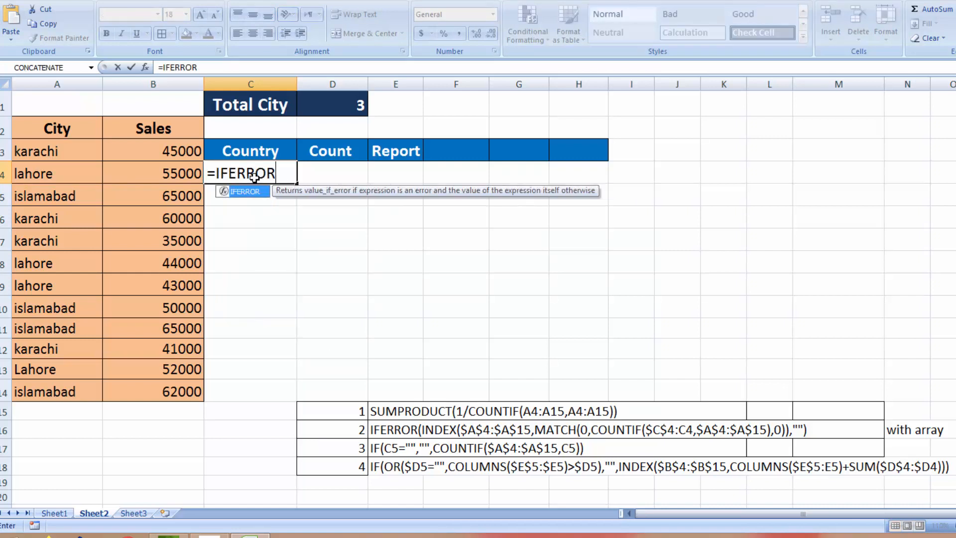
{"action": "type", "text": "(INDE"}
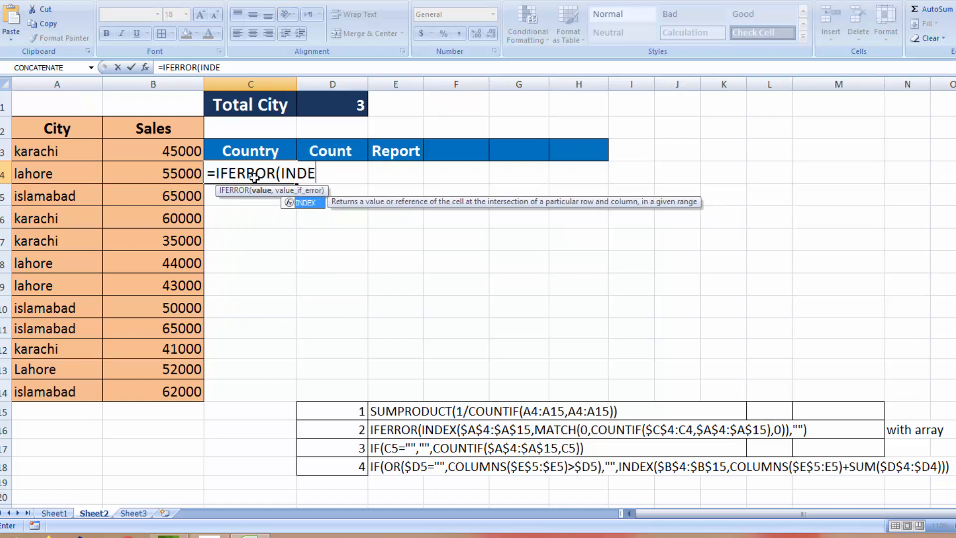
{"action": "type", "text": "X("}
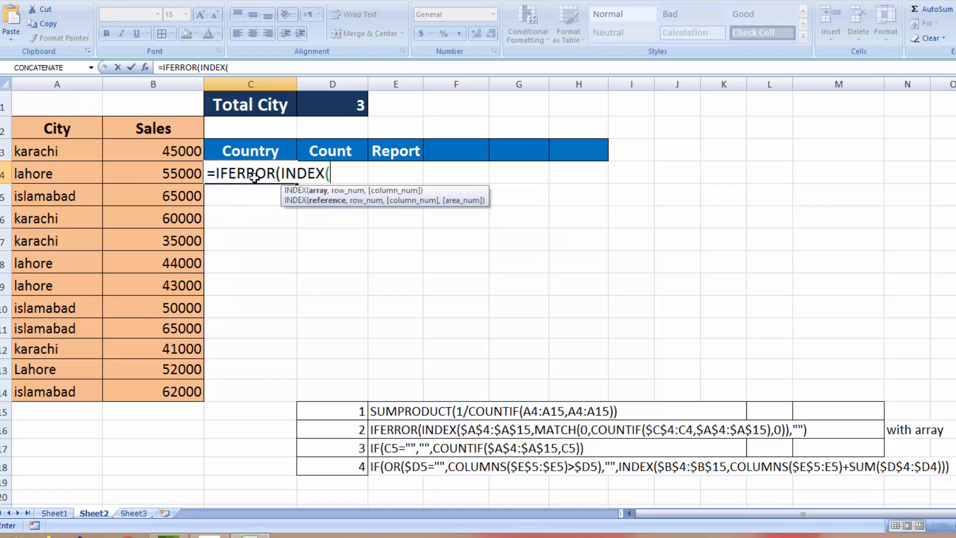
{"action": "left_click_drag", "start_coordinate": [50, 148], "coordinate": [68, 386]}
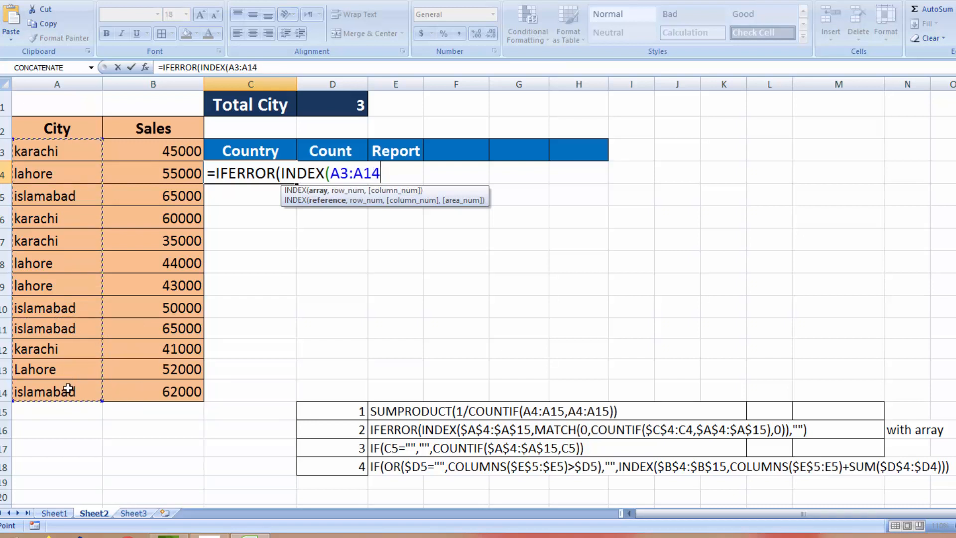
{"action": "key", "text": "F4"}
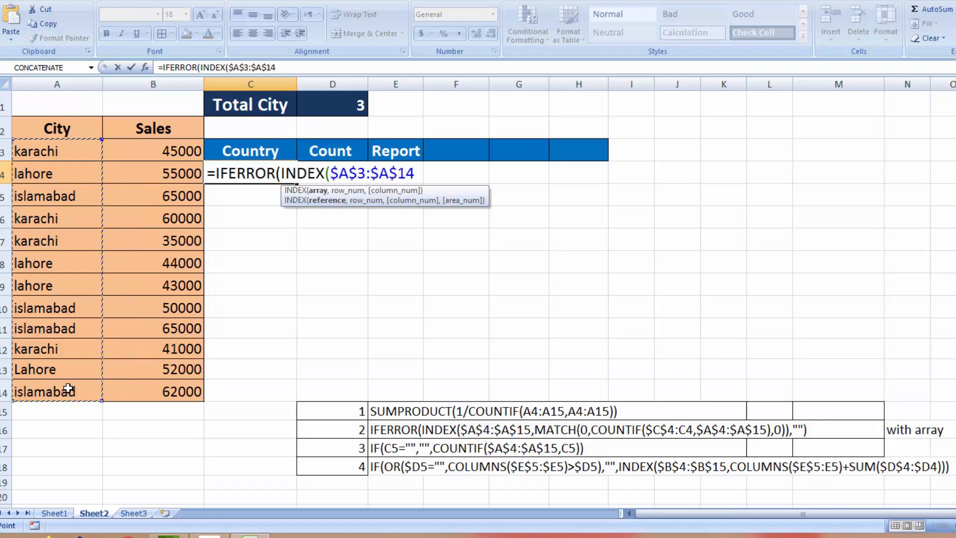
{"action": "type", "text": ","}
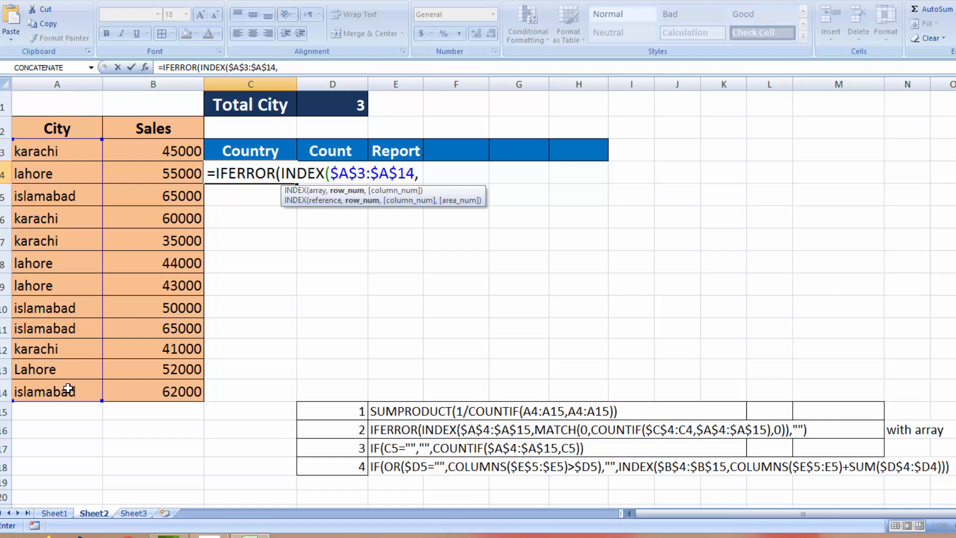
Continue the C4 formula with MATCH(0,COUNTIF( as the row number argument of INDEX.
{"action": "type", "text": "MATCH"}
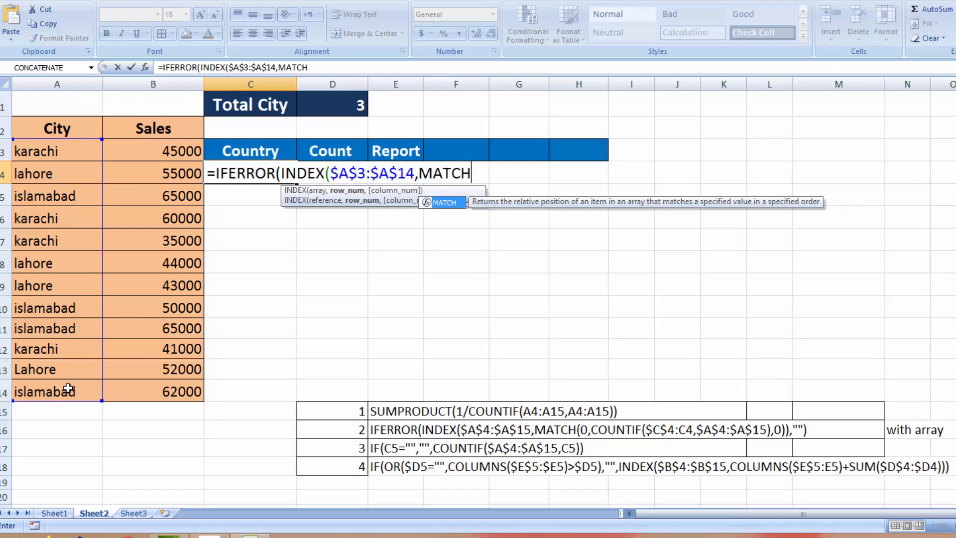
{"action": "type", "text": "("}
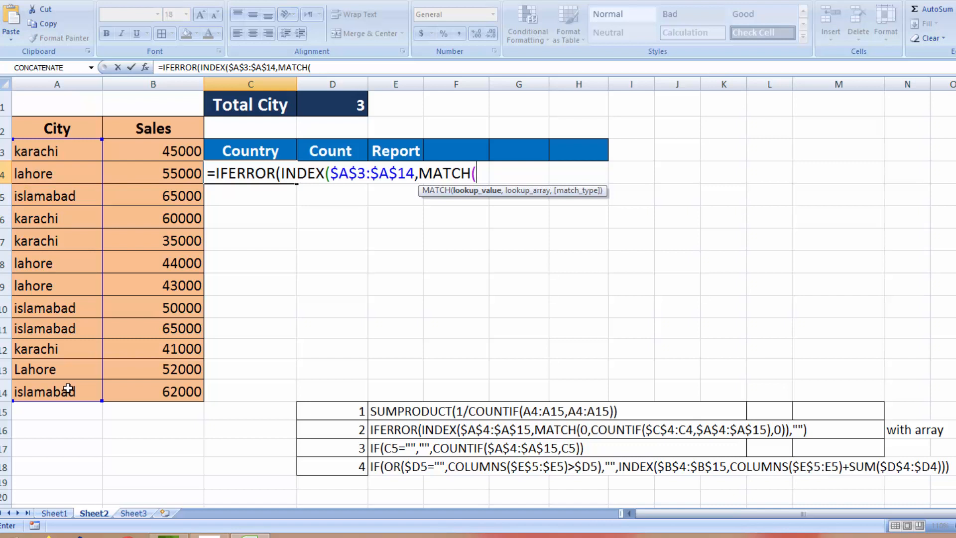
{"action": "type", "text": "0"}
{"action": "type", "text": "CO"}
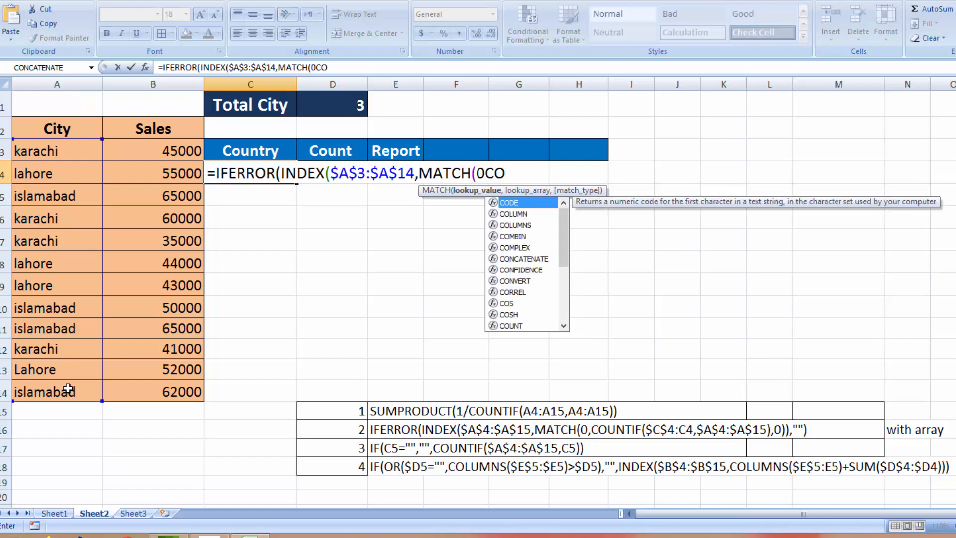
{"action": "key", "text": "BackSpace"}
{"action": "key", "text": "BackSpace"}
{"action": "type", "text": ","}
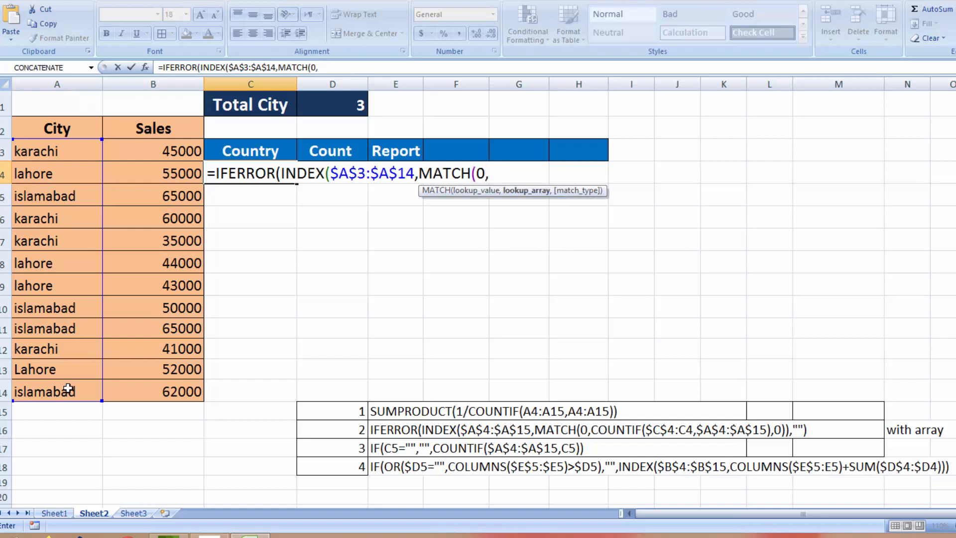
{"action": "type", "text": "COU"}
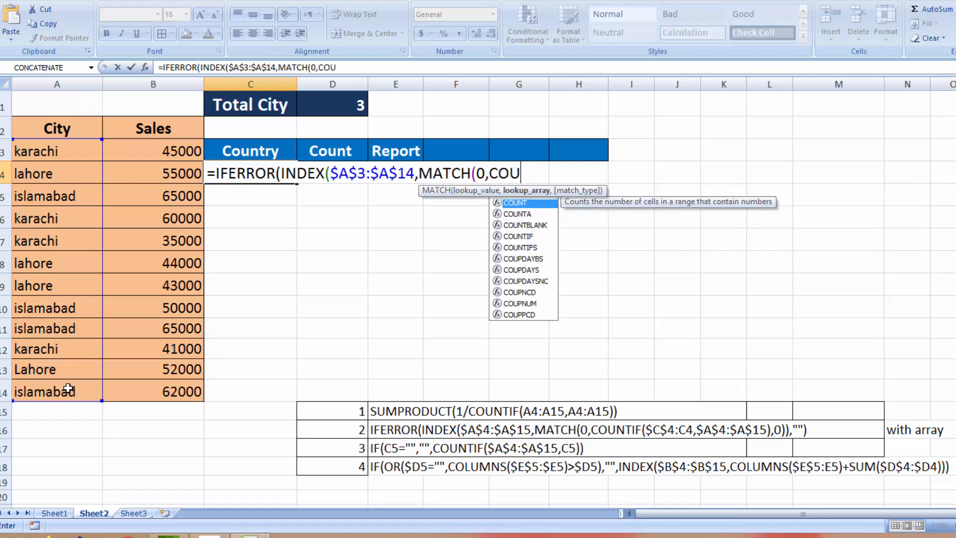
{"action": "type", "text": "NTIF"}
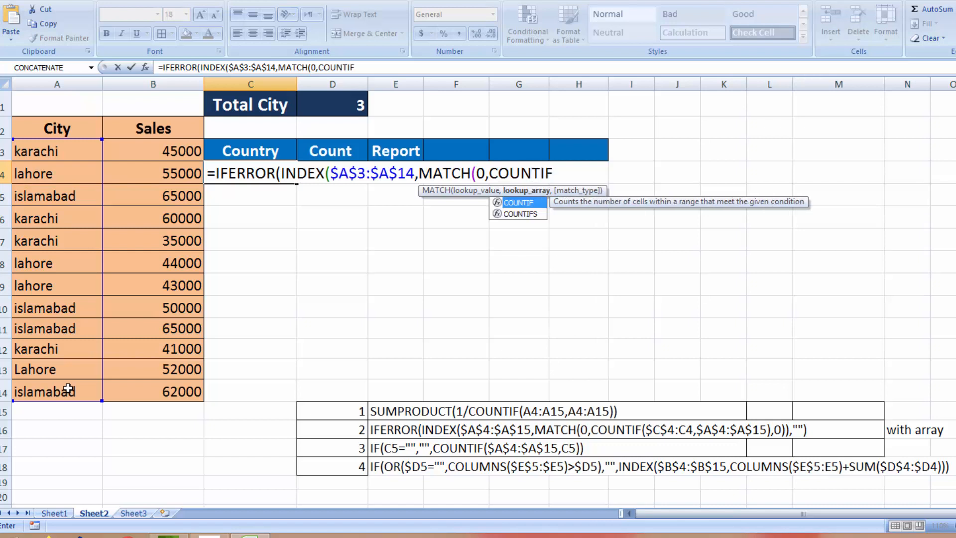
{"action": "type", "text": "("}
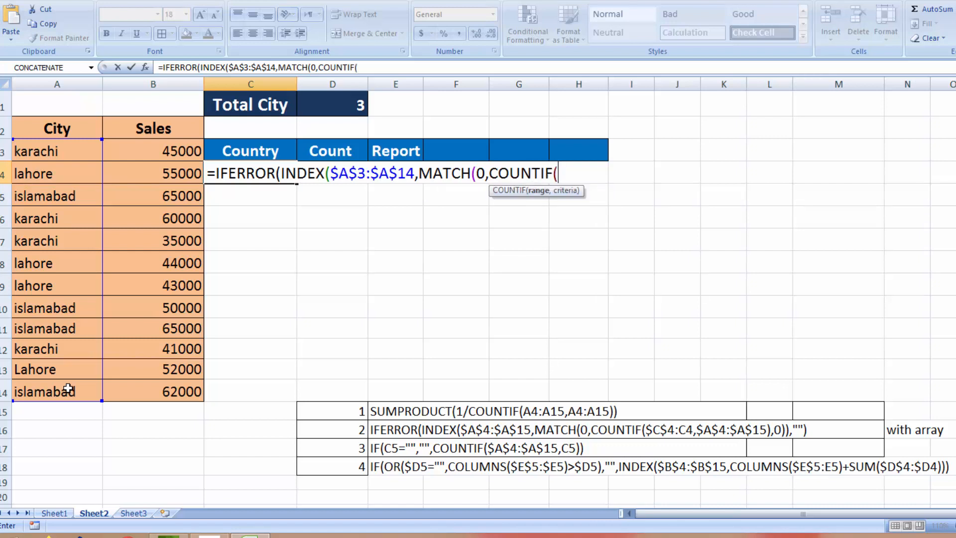
Give COUNTIF in the C4 formula the expanding range $C$3:C3, with only its first reference absolute.
{"action": "left_click", "coordinate": [256, 152]}
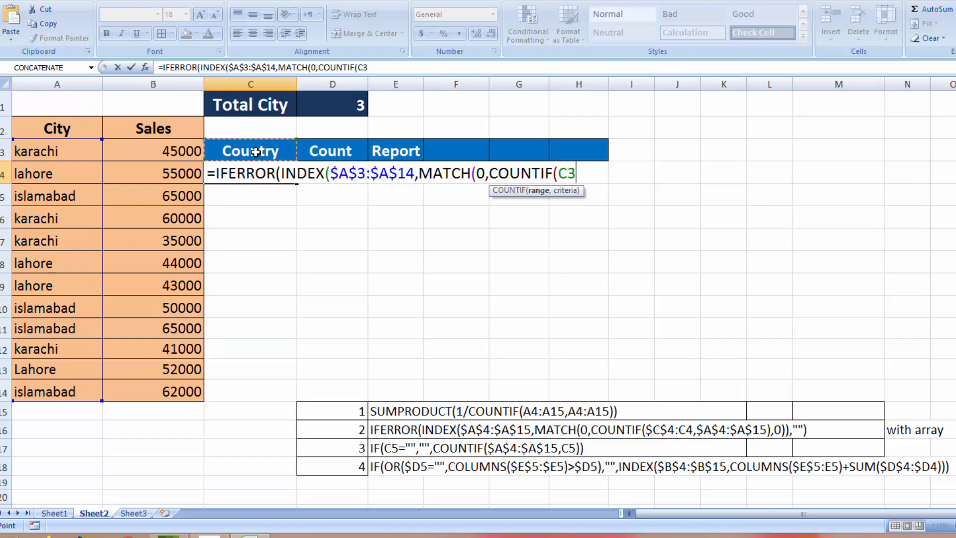
{"action": "key", "text": "F4"}
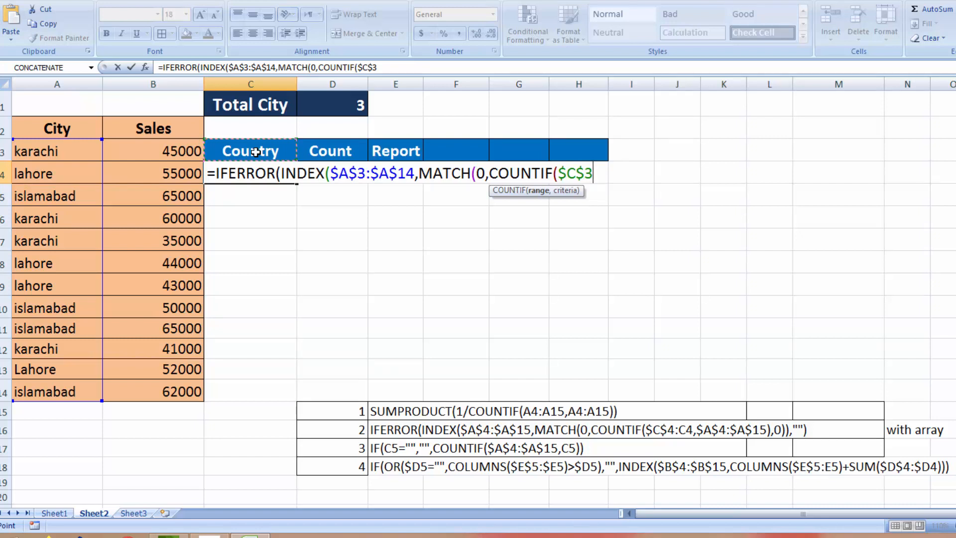
{"action": "key", "text": "F8"}
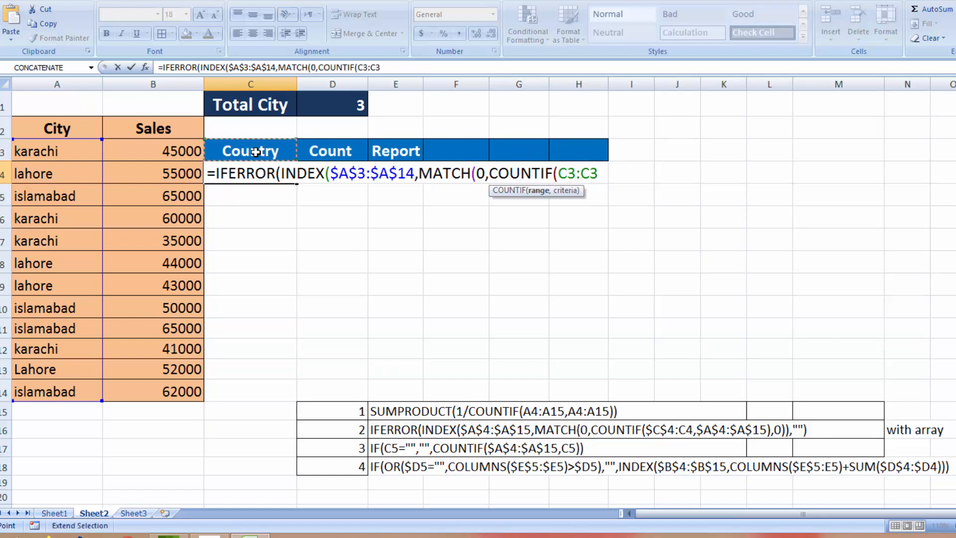
{"action": "key", "text": "BackSpace"}
{"action": "key", "text": "BackSpace"}
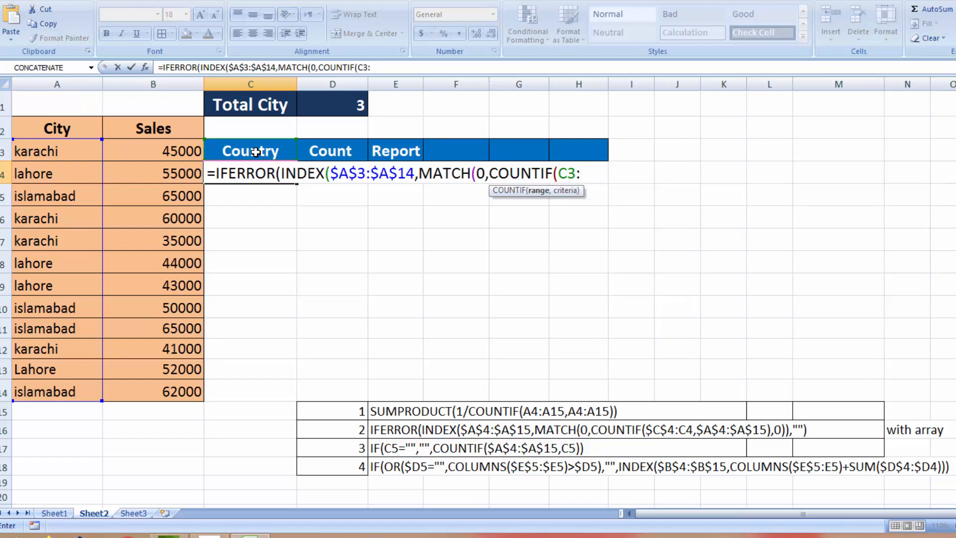
{"action": "key", "text": "BackSpace"}
{"action": "key", "text": "F4"}
{"action": "type", "text": ":C3"}
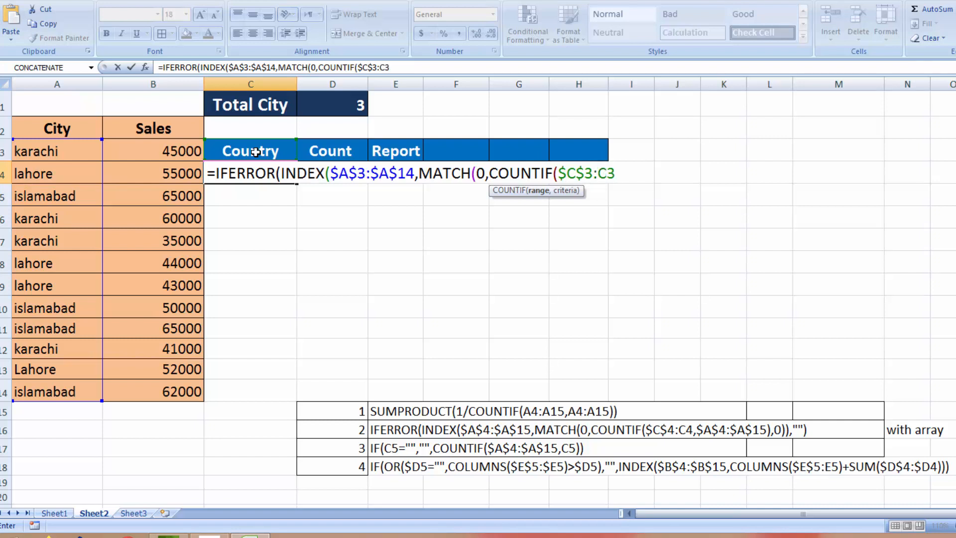
Complete the C4 formula with criteria $A$3:$A$14, match type 0 and "" on error, enter it as an array formula and fill down to C14.
{"action": "type", "text": ","}
{"action": "left_click_drag", "start_coordinate": [51, 152], "coordinate": [67, 391]}
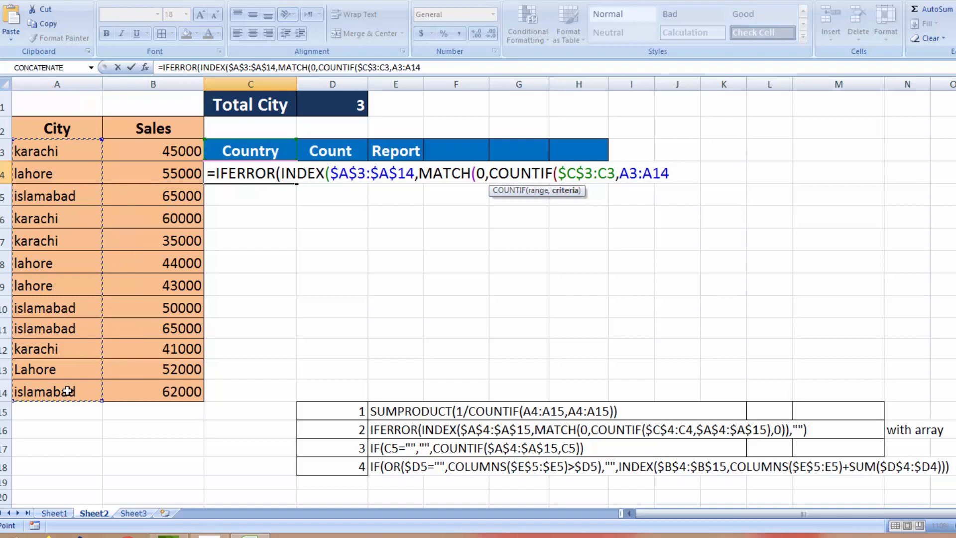
{"action": "key", "text": "F4"}
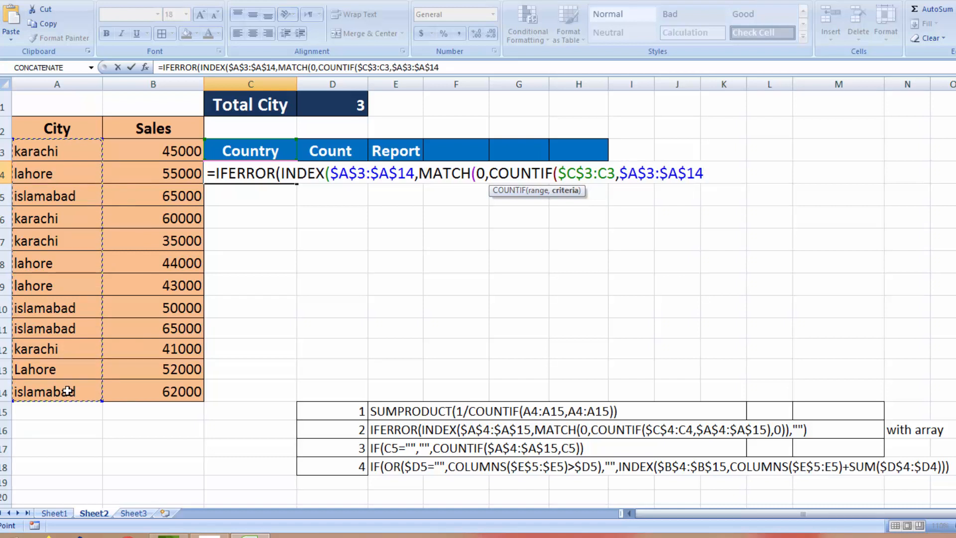
{"action": "type", "text": ")"}
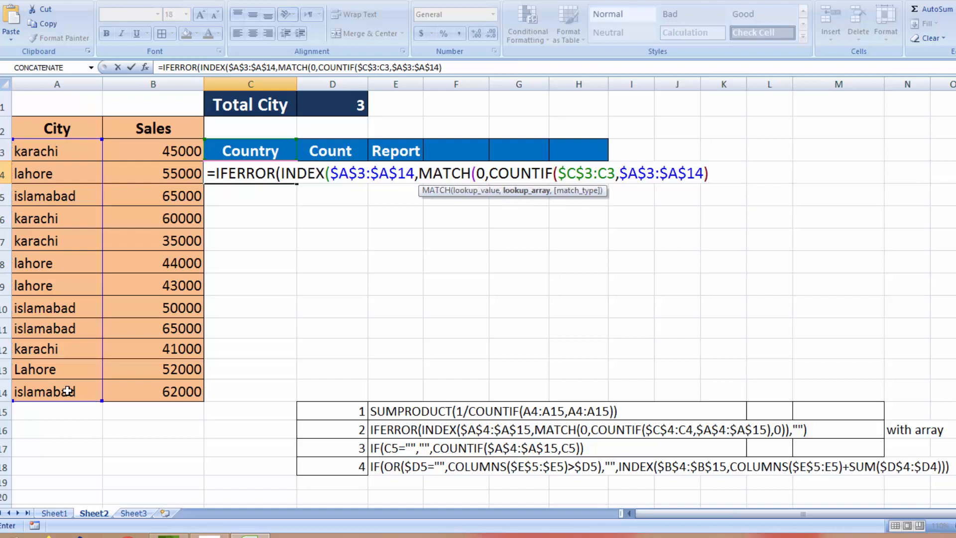
{"action": "type", "text": ",0"}
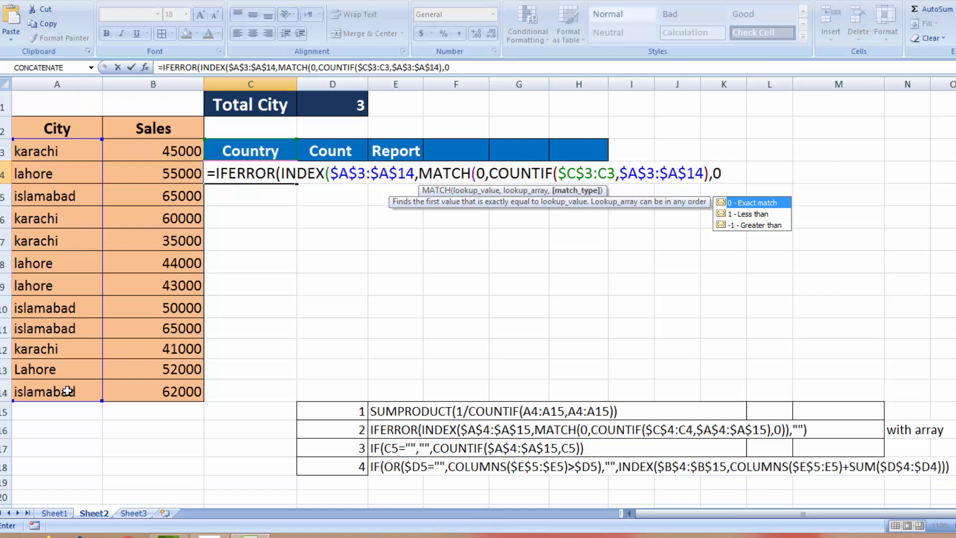
{"action": "type", "text": "))"}
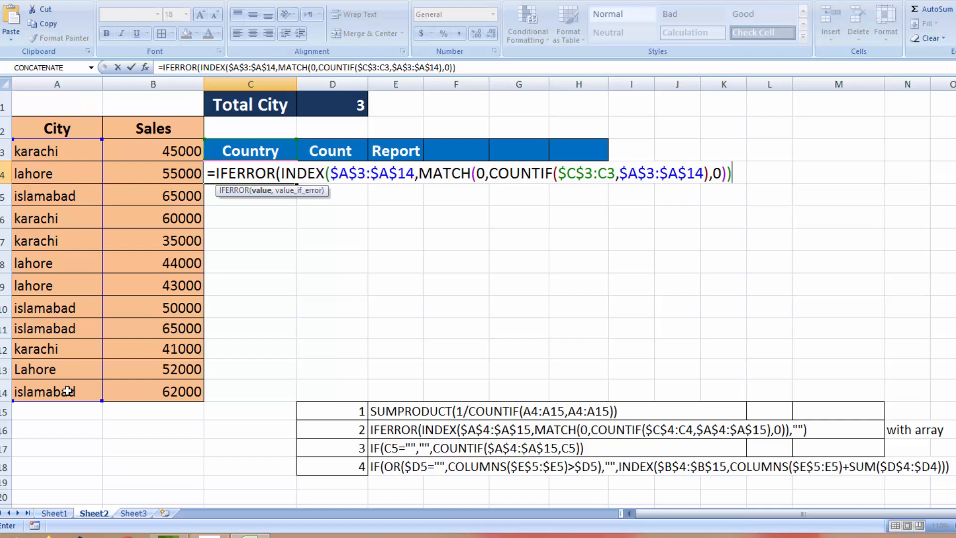
{"action": "type", "text": "\"\")"}
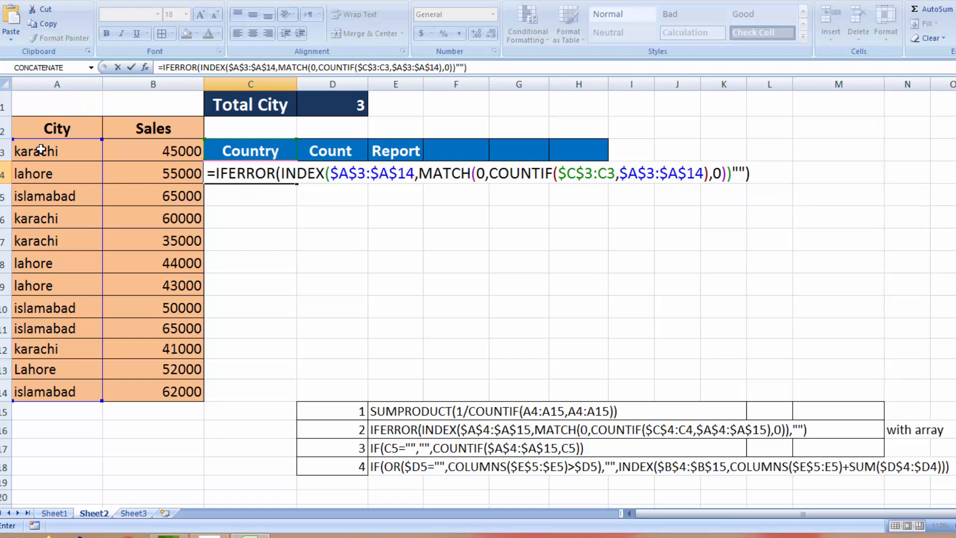
{"action": "key", "text": "ctrl+shift+Return"}
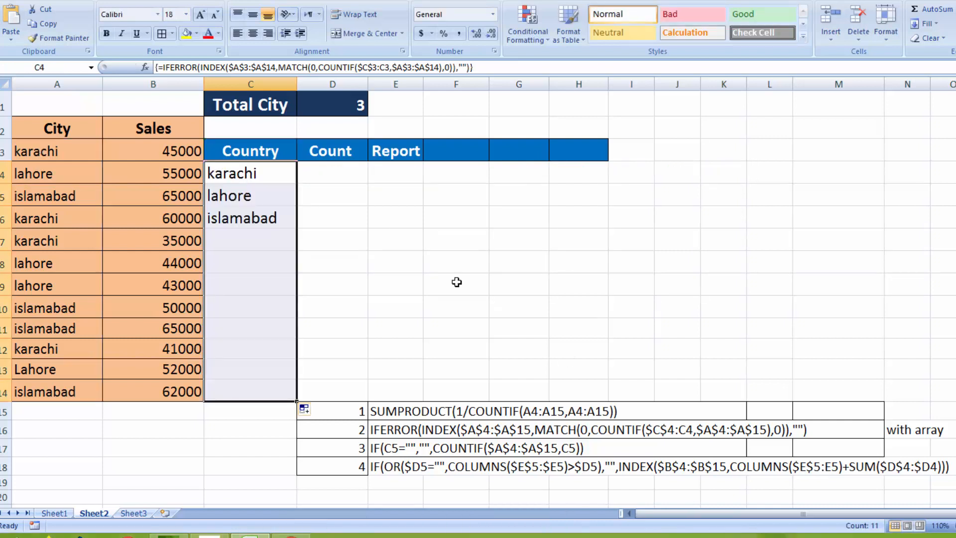
{"action": "left_click", "coordinate": [455, 280]}
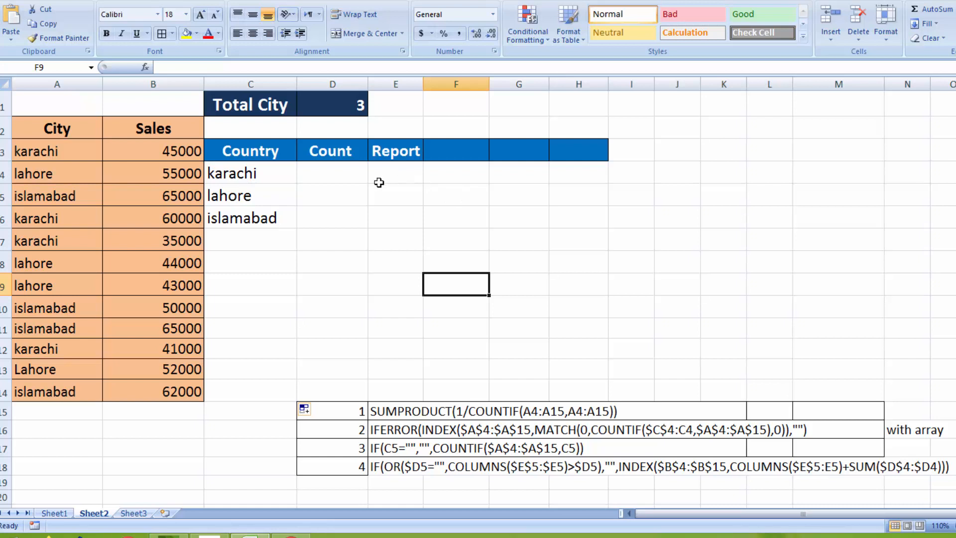
Start the Count formula in D4 with =IF(C4="","", so blank cities return an empty string.
{"action": "left_click", "coordinate": [362, 174]}
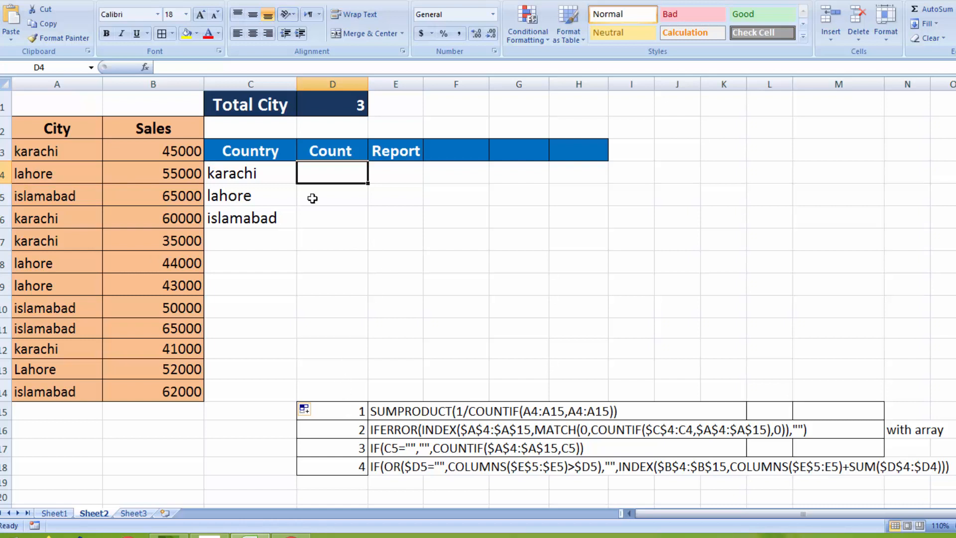
{"action": "type", "text": "=IF("}
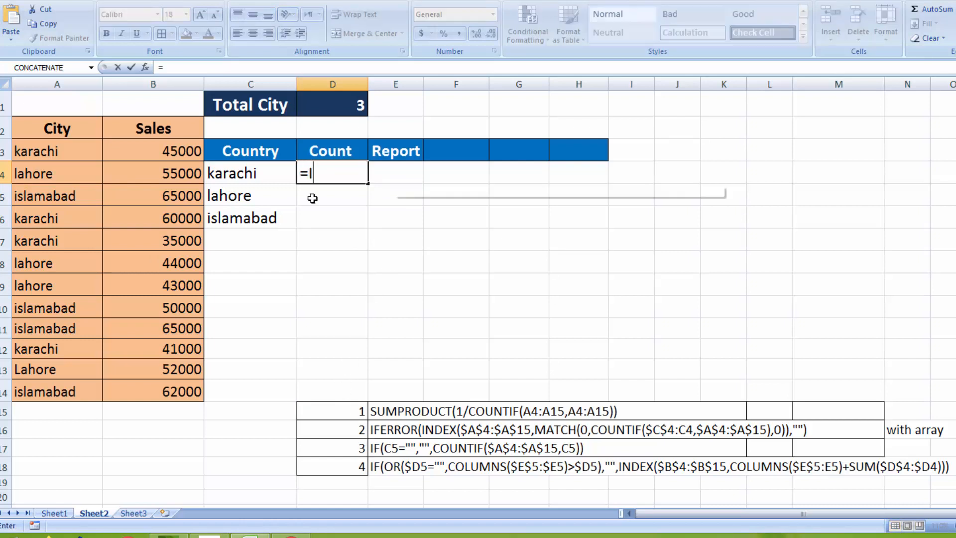
{"action": "left_click", "coordinate": [261, 172]}
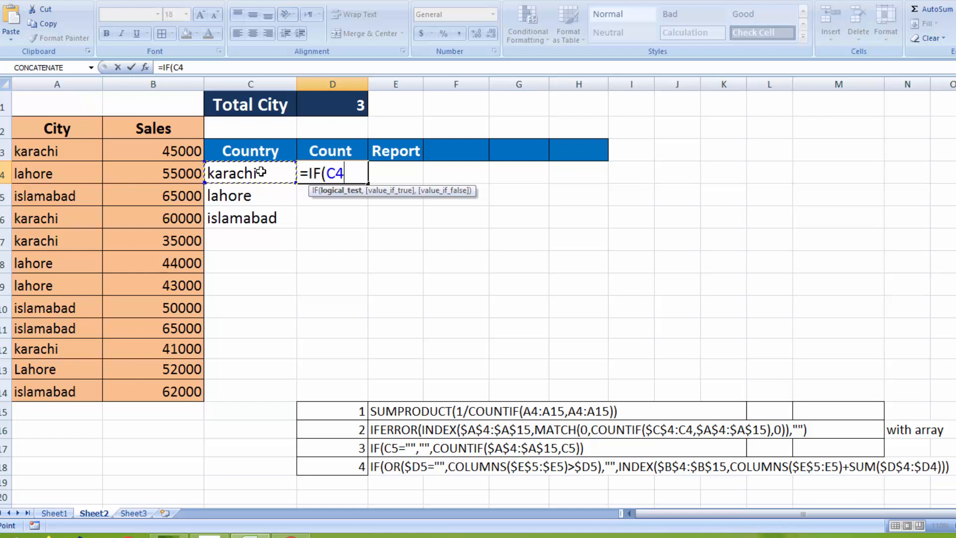
{"action": "type", "text": "+"}
{"action": "key", "text": "BackSpace"}
{"action": "type", "text": "=\"\","}
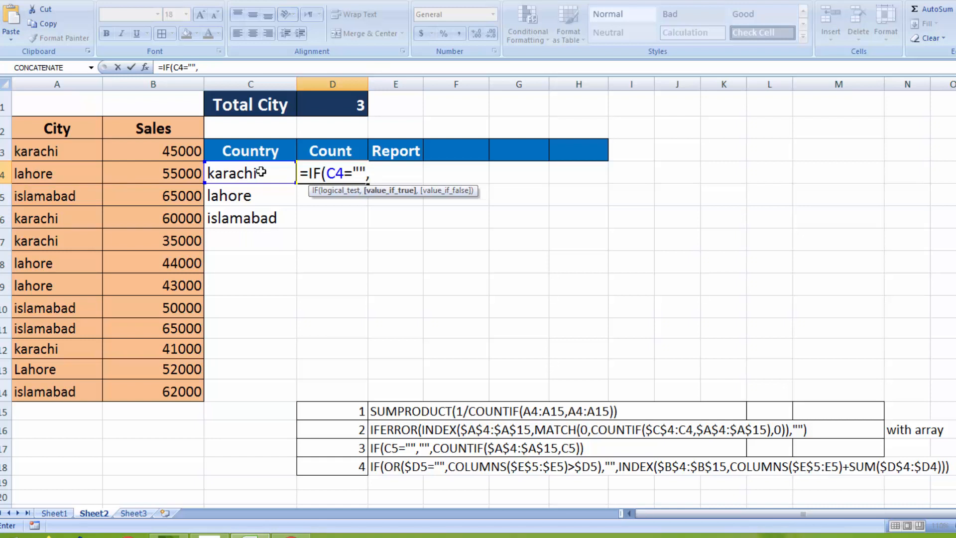
{"action": "type", "text": "\"\","}
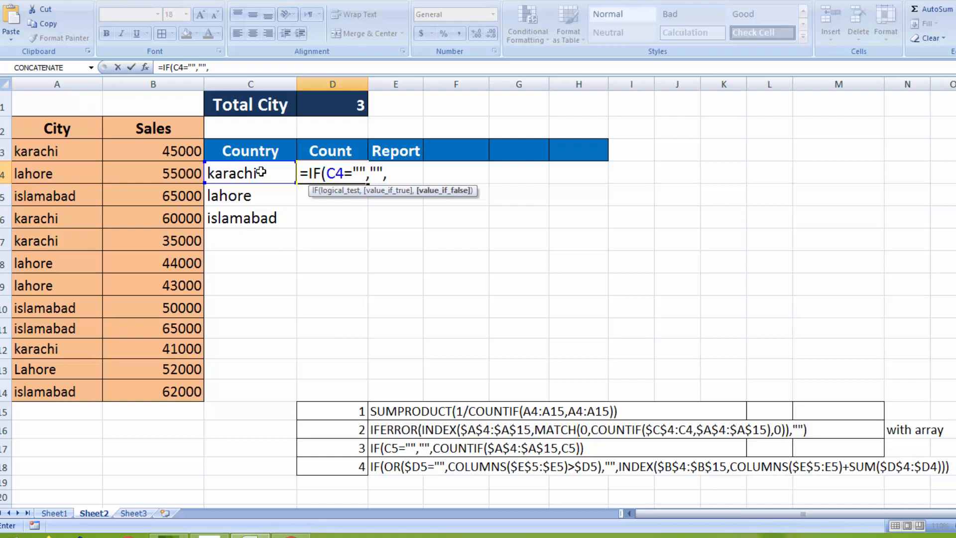
Complete the D4 formula with COUNTIF($A$3:$A$14,C4)) as the value if false and enter it.
{"action": "type", "text": "COUNTIF"}
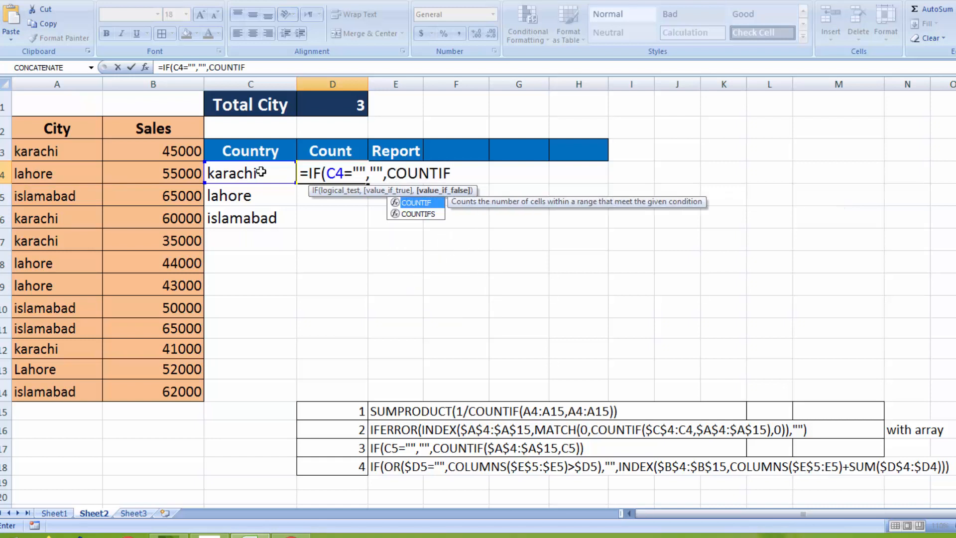
{"action": "type", "text": "("}
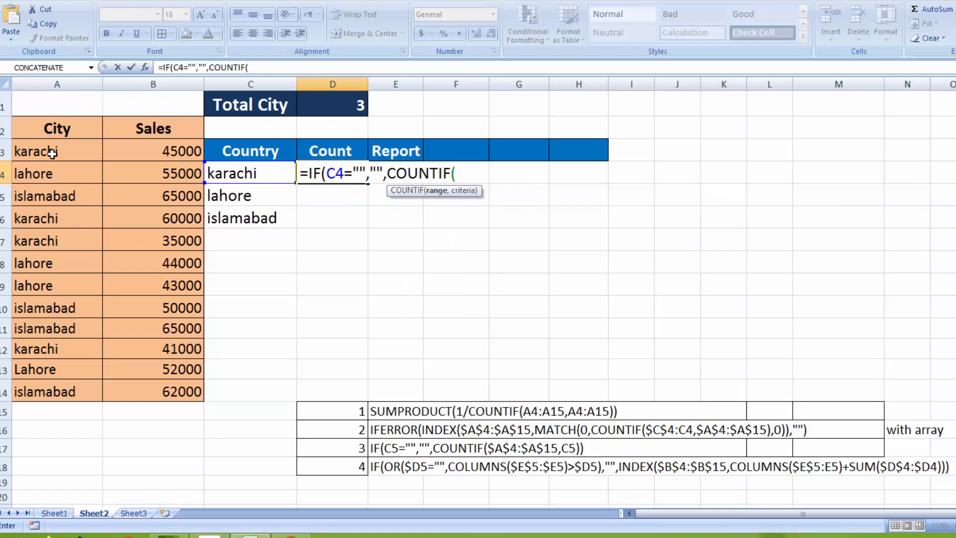
{"action": "left_click_drag", "start_coordinate": [52, 154], "coordinate": [65, 382]}
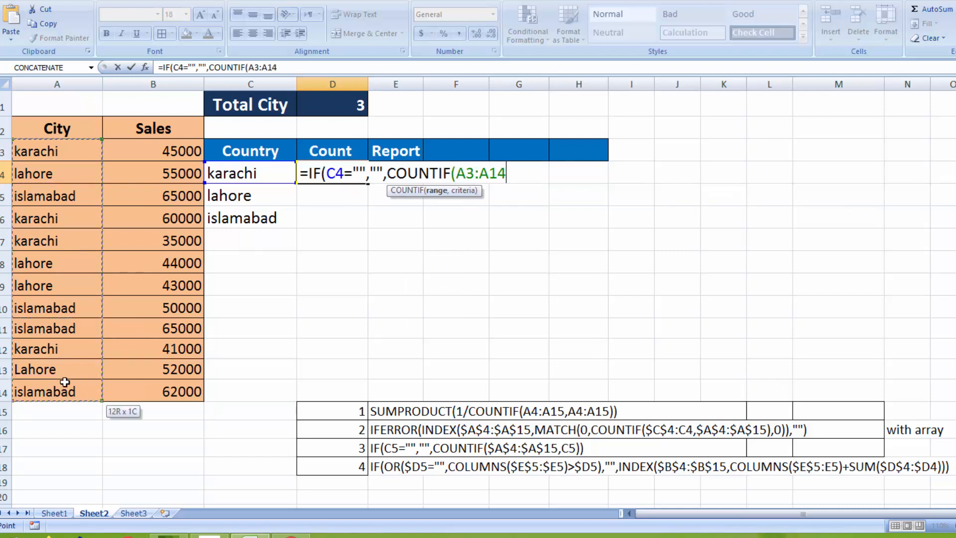
{"action": "key", "text": "F4"}
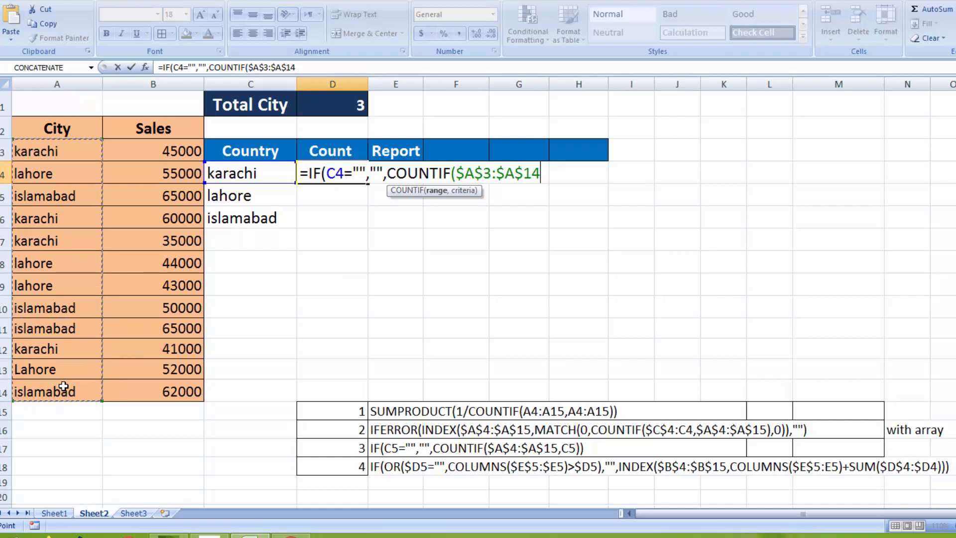
{"action": "type", "text": ","}
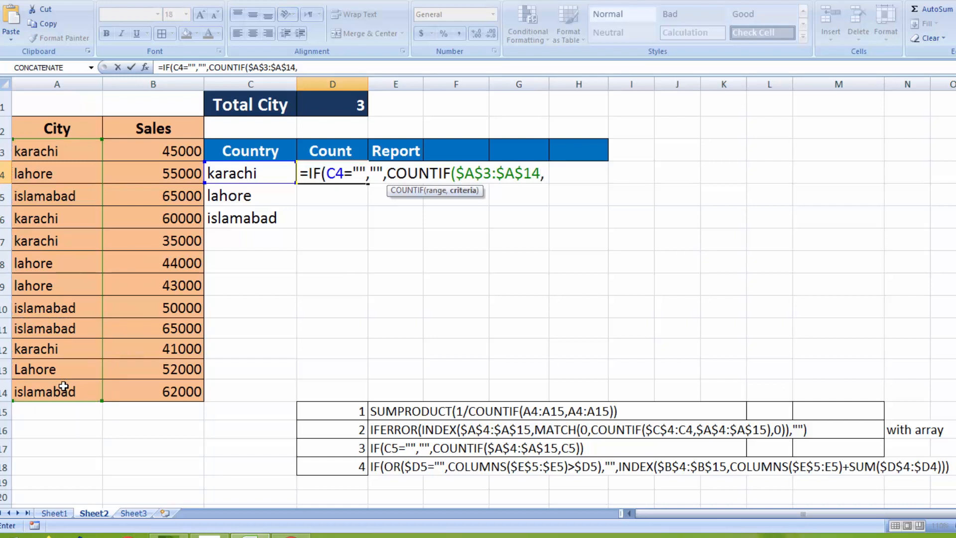
{"action": "left_click", "coordinate": [241, 155]}
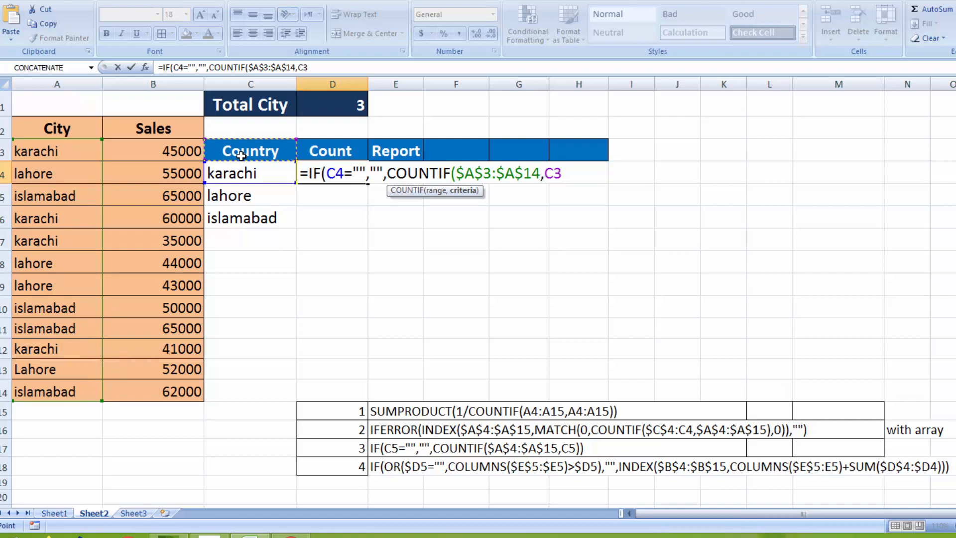
{"action": "key", "text": "Down"}
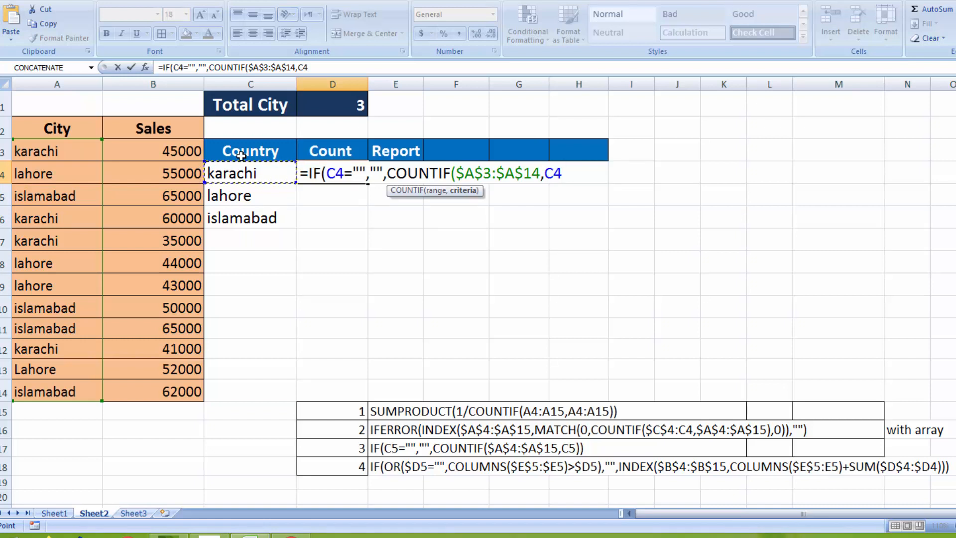
{"action": "type", "text": "))"}
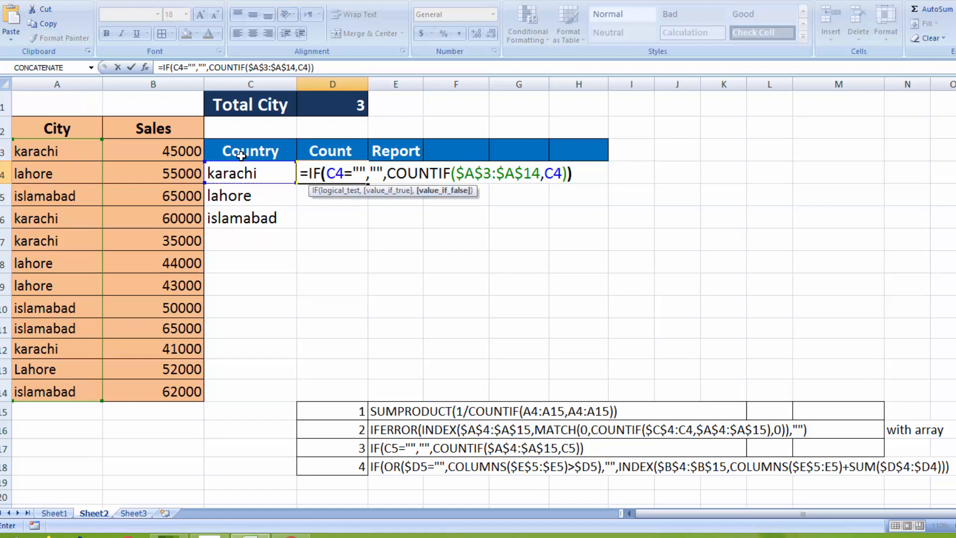
{"action": "key", "text": "Return"}
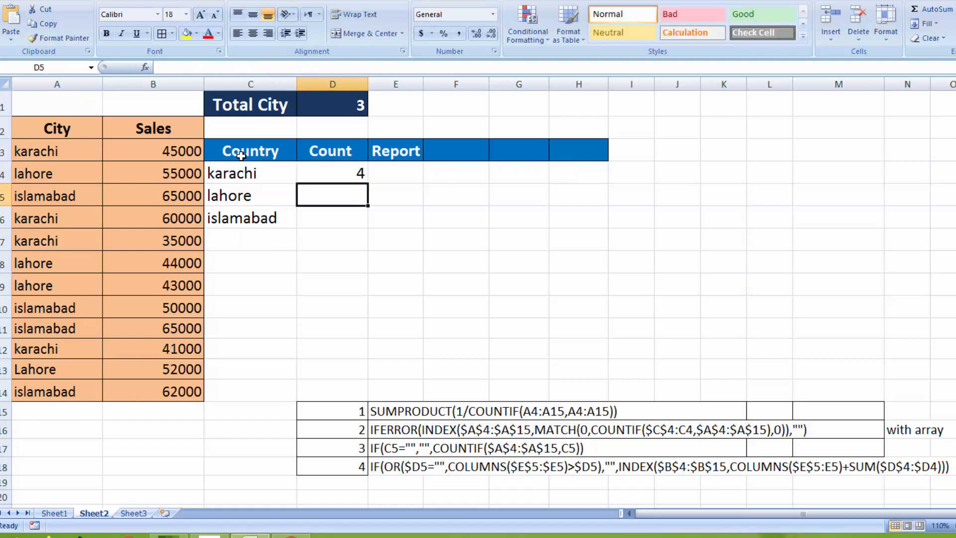
Fill the Count formula from D4 down to D13.
{"action": "left_click", "coordinate": [360, 171]}
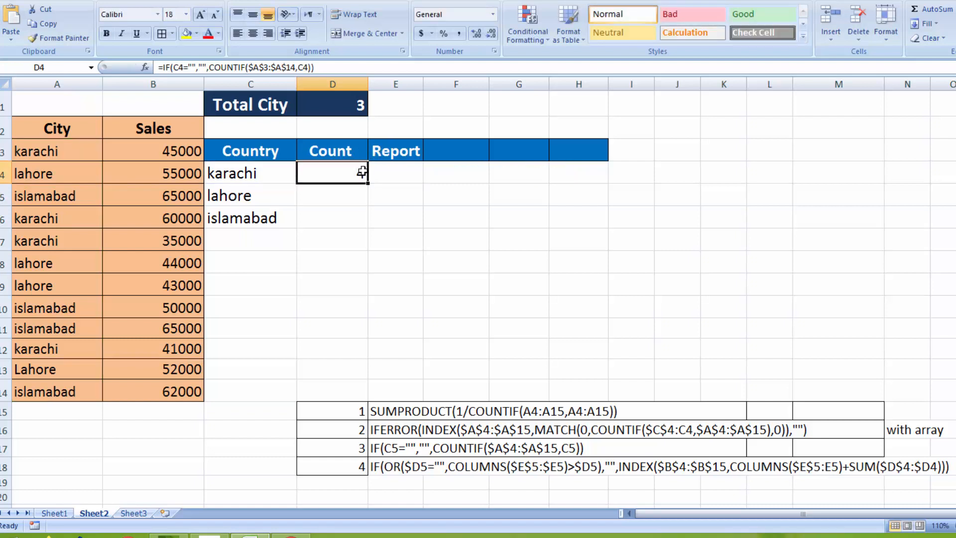
{"action": "double_click", "coordinate": [367, 182]}
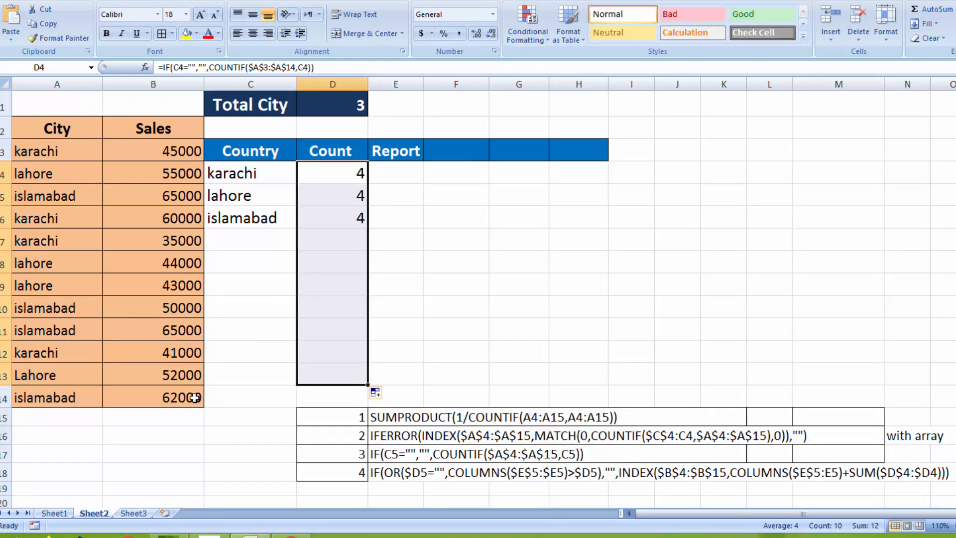
{"action": "left_click", "coordinate": [451, 324]}
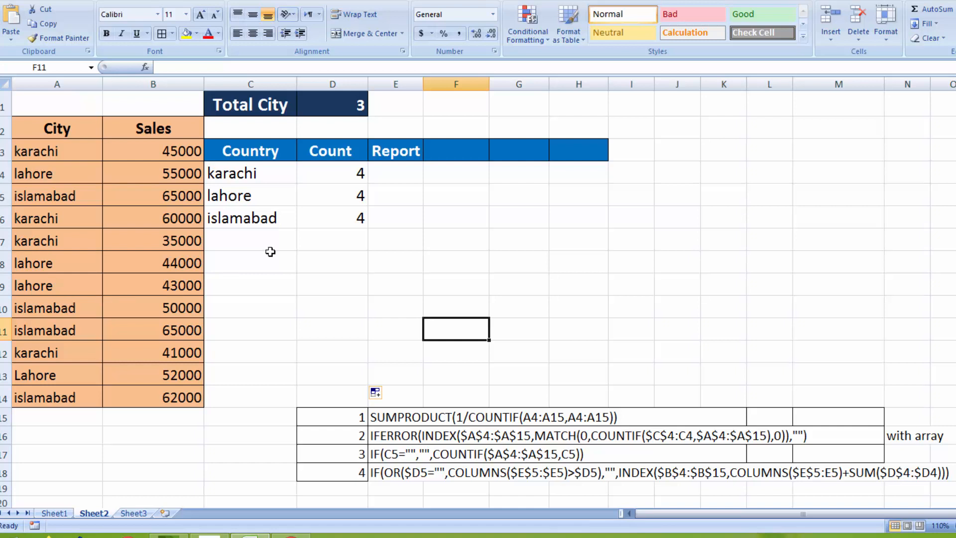
Start the Report formula in E4 with =IF(OR($D4="", locking only the column of the count reference.
{"action": "left_click", "coordinate": [409, 174]}
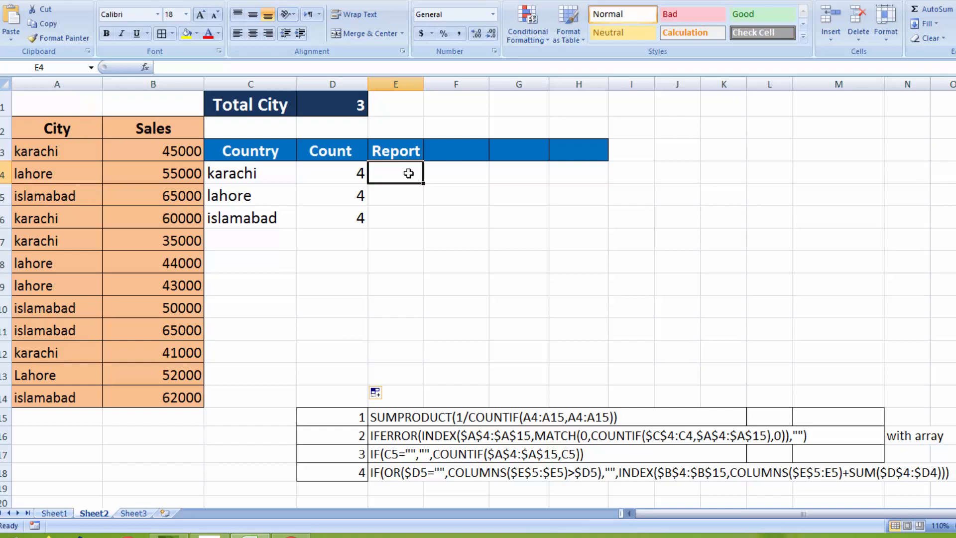
{"action": "type", "text": "=I"}
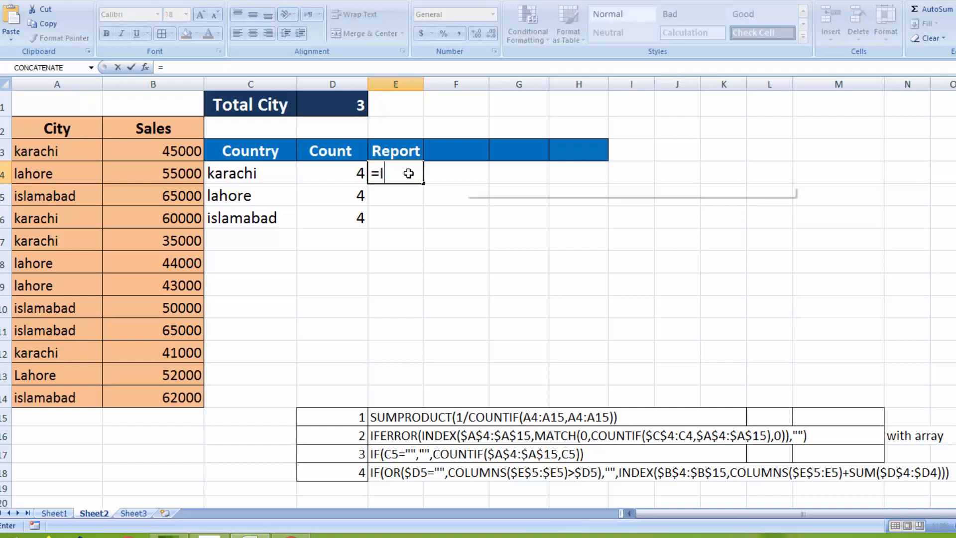
{"action": "type", "text": "F("}
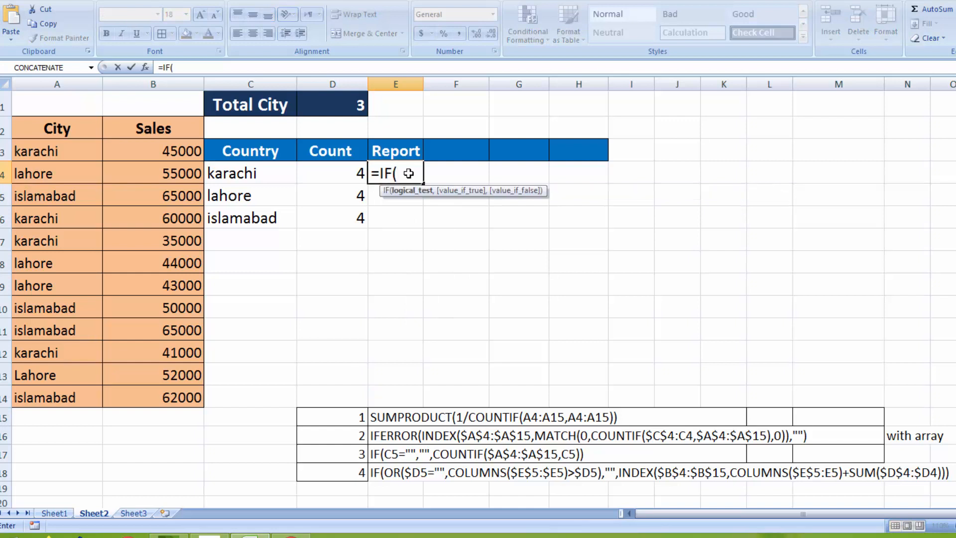
{"action": "type", "text": "OR("}
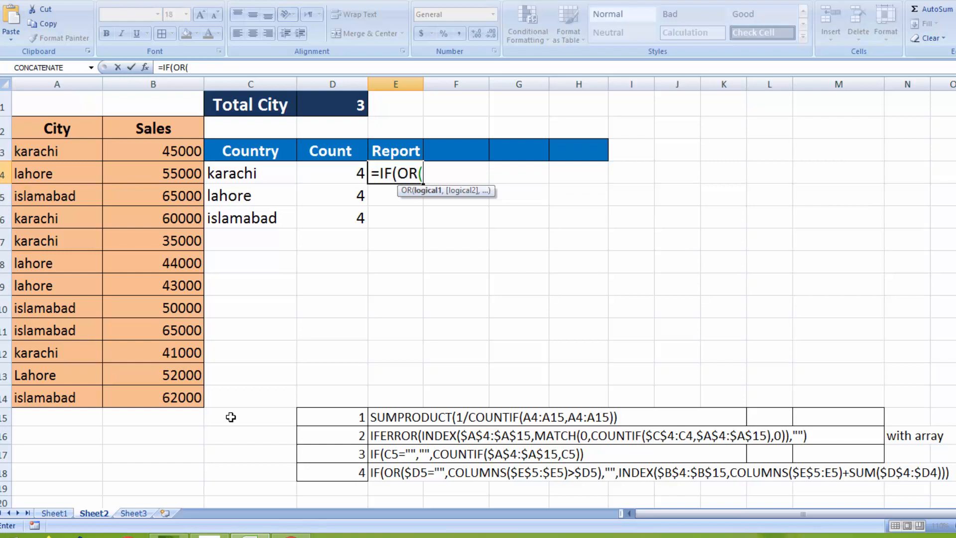
{"action": "left_click", "coordinate": [332, 176]}
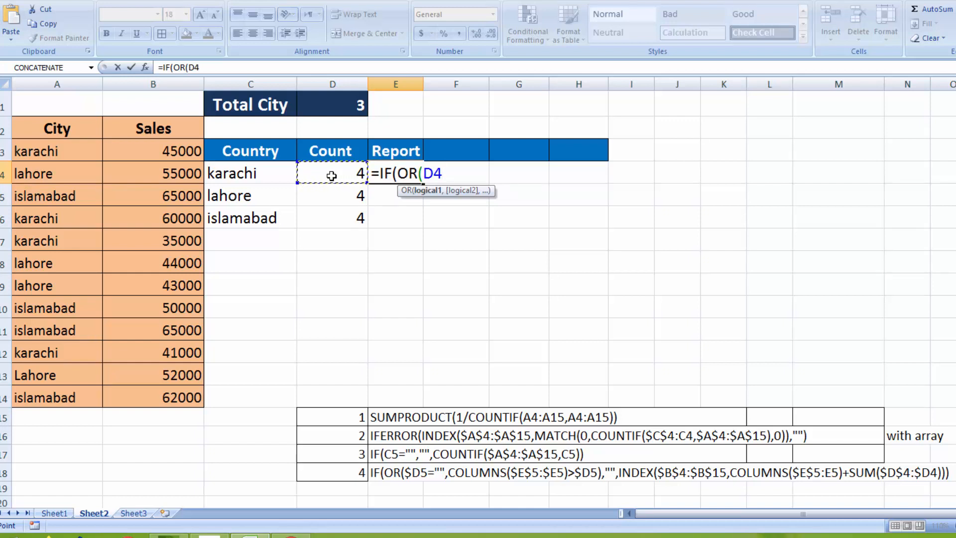
{"action": "key", "text": "F4"}
{"action": "key", "text": "F4"}
{"action": "key", "text": "F4"}
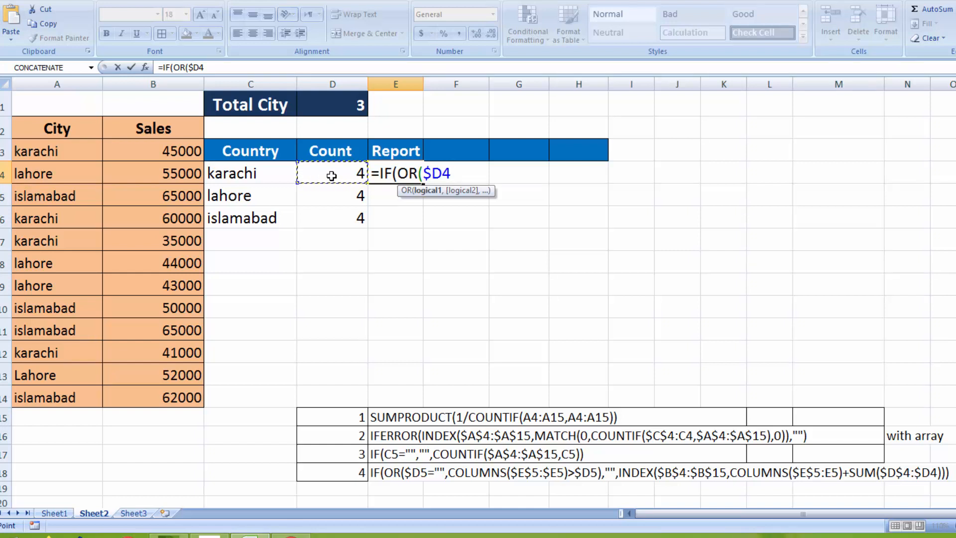
{"action": "type", "text": "=\"\","}
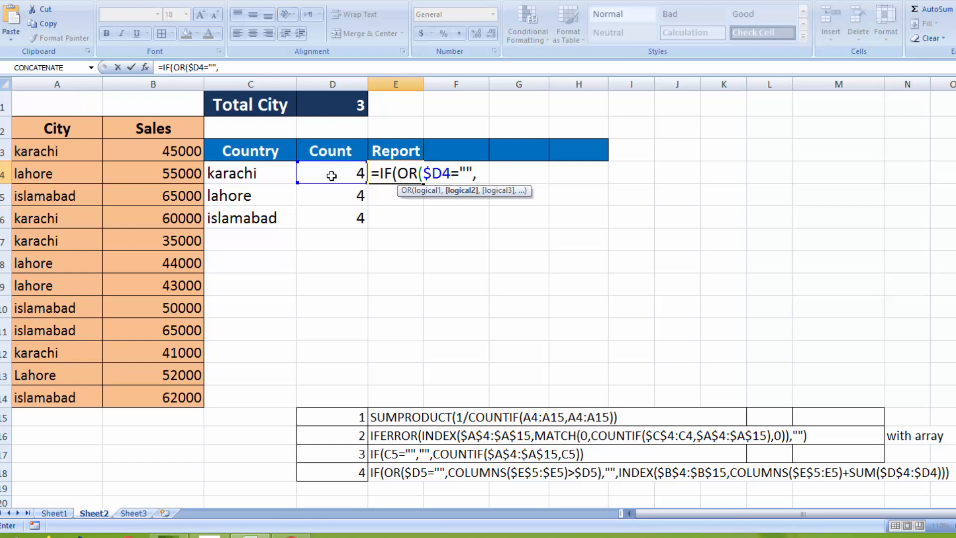
Add COLUMNS(E4 as the start of the second OR condition in the E4 formula.
{"action": "type", "text": "COLUM"}
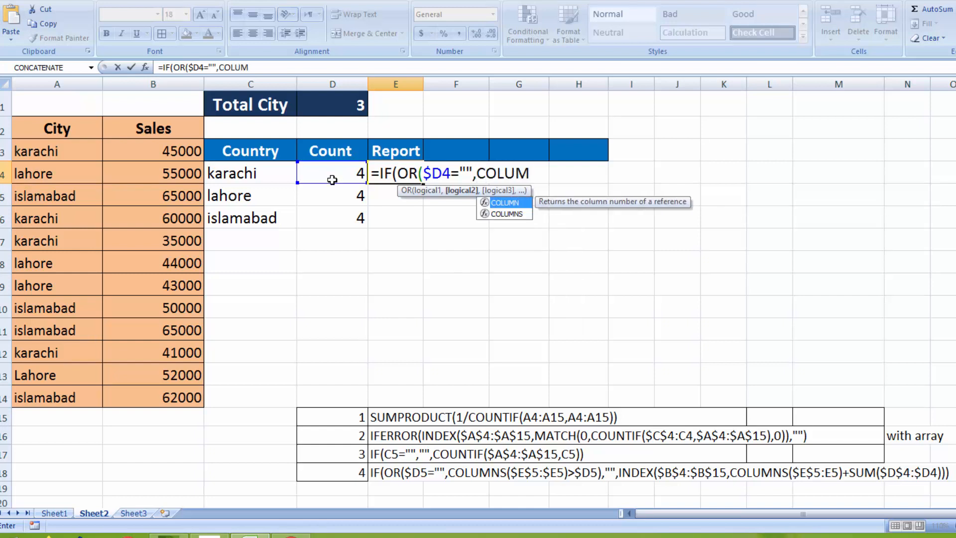
{"action": "double_click", "coordinate": [506, 214]}
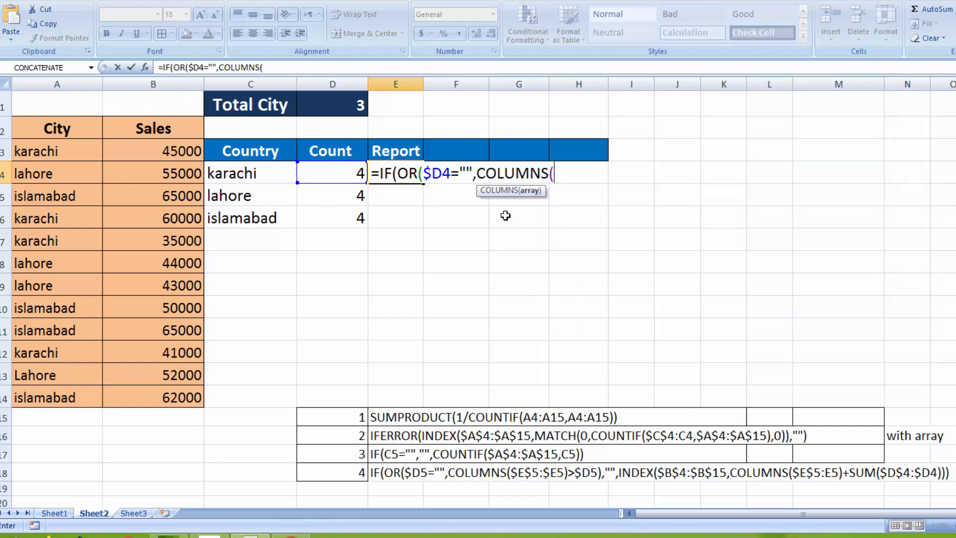
{"action": "type", "text": "("}
{"action": "key", "text": "BackSpace"}
{"action": "left_click", "coordinate": [398, 169]}
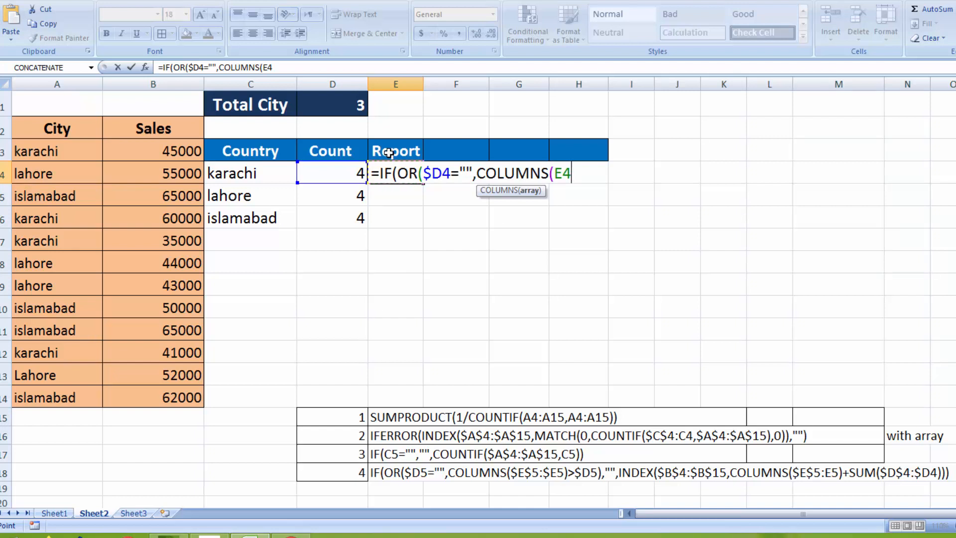
{"action": "key", "text": "F4"}
{"action": "key", "text": "F8"}
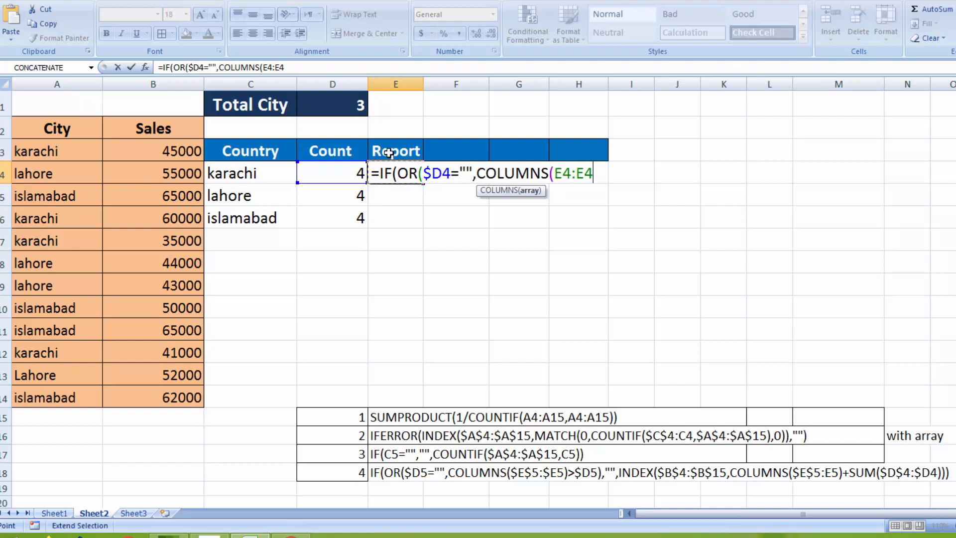
{"action": "key", "text": "BackSpace"}
{"action": "key", "text": "BackSpace"}
{"action": "key", "text": "BackSpace"}
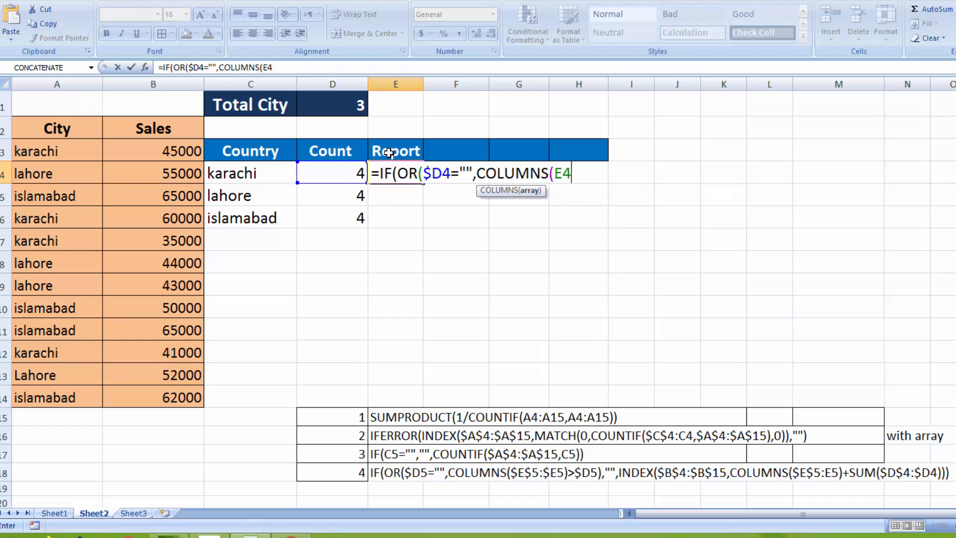
Give COLUMNS in the E4 formula the range $E$4:$E4 and close its parenthesis.
{"action": "key", "text": "F4"}
{"action": "type", "text": ":E4"}
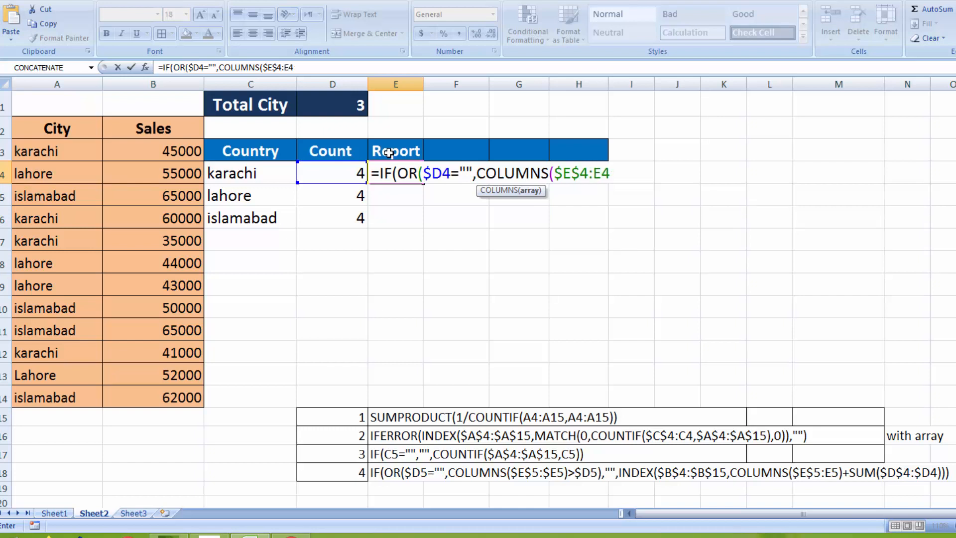
{"action": "key", "text": "F4"}
{"action": "key", "text": "F4"}
{"action": "key", "text": "F4"}
{"action": "type", "text": ")"}
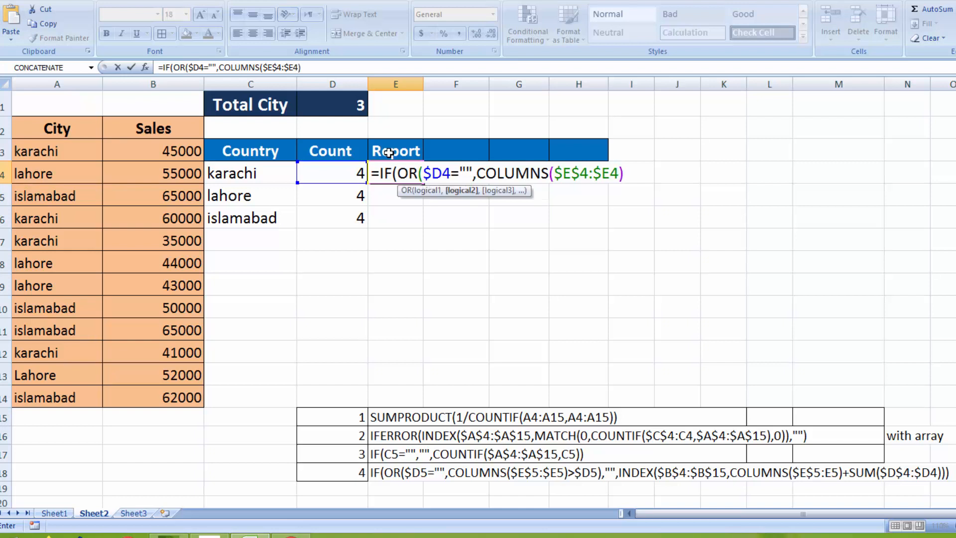
Complete the OR test in the E4 formula by comparing the COLUMNS result with >$D4 and closing the parenthesis.
{"action": "type", "text": ">"}
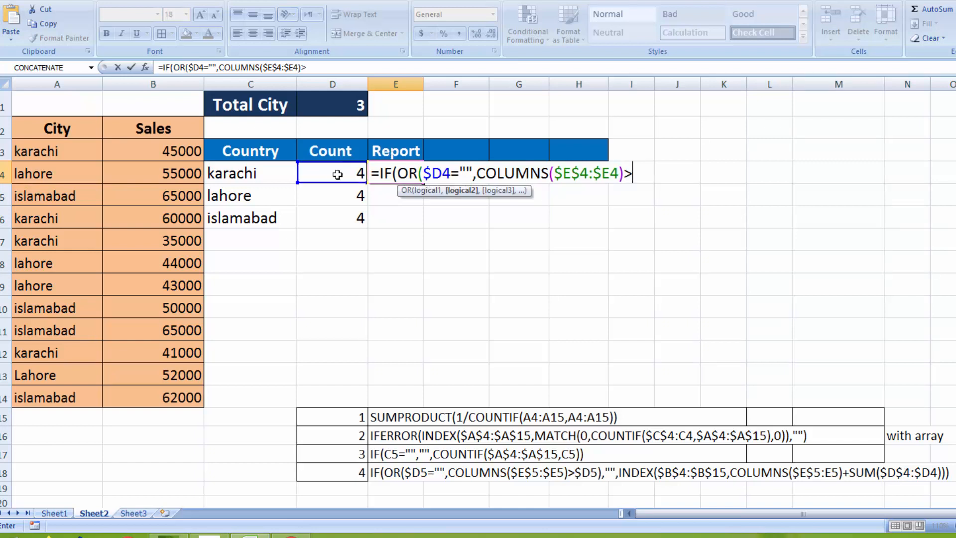
{"action": "left_click", "coordinate": [355, 174]}
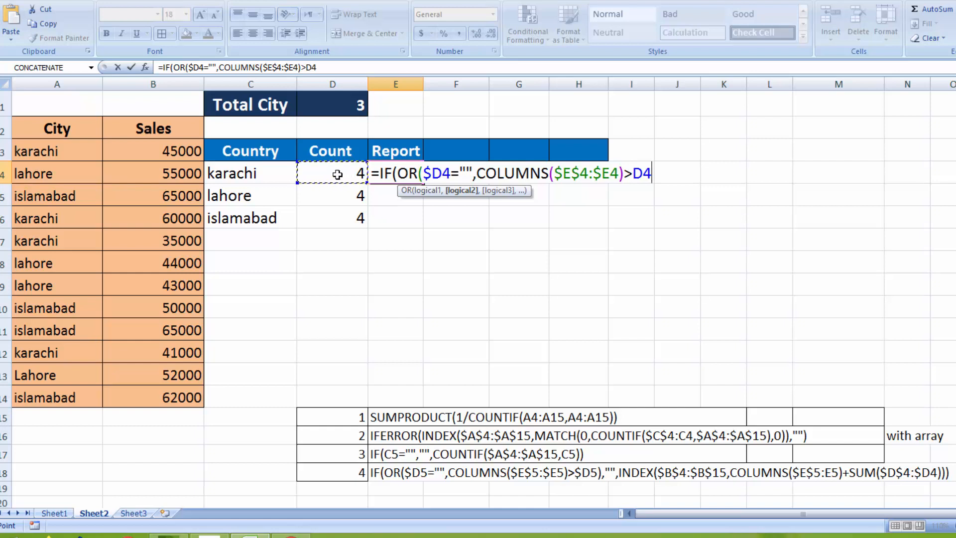
{"action": "key", "text": "F4"}
{"action": "key", "text": "F4"}
{"action": "key", "text": "F4"}
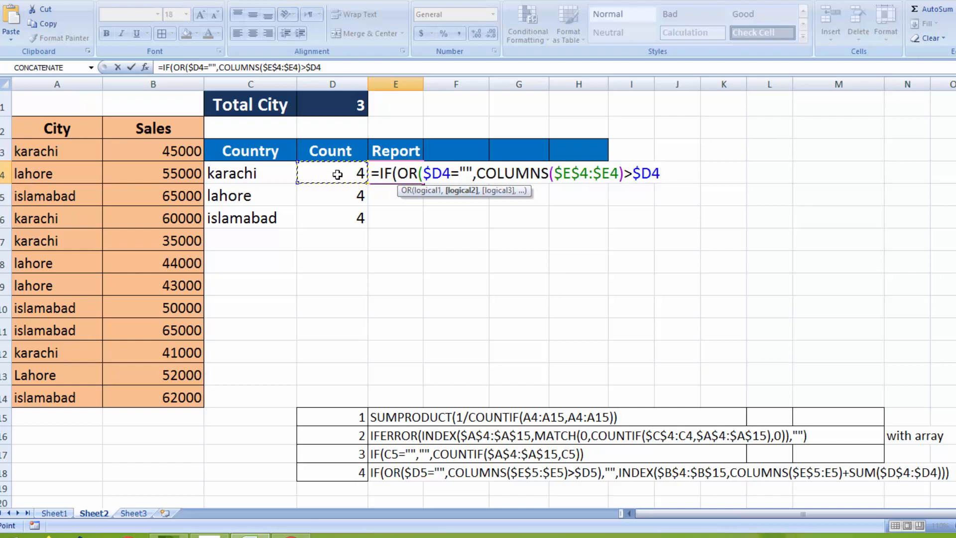
{"action": "type", "text": ")"}
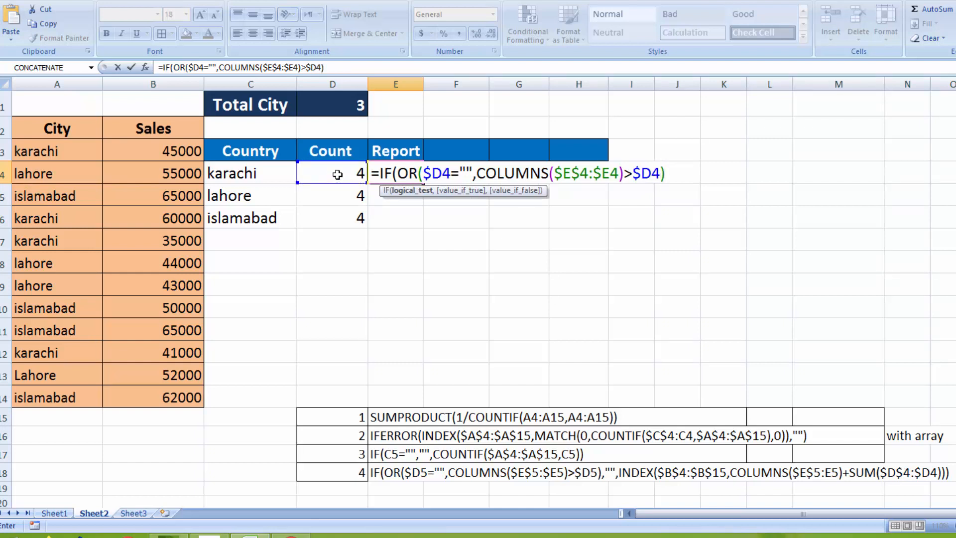
Add "" as the true value in the E4 formula and start INDEX as the false value with the array $B$3:$B$14.
{"action": "type", "text": ","}
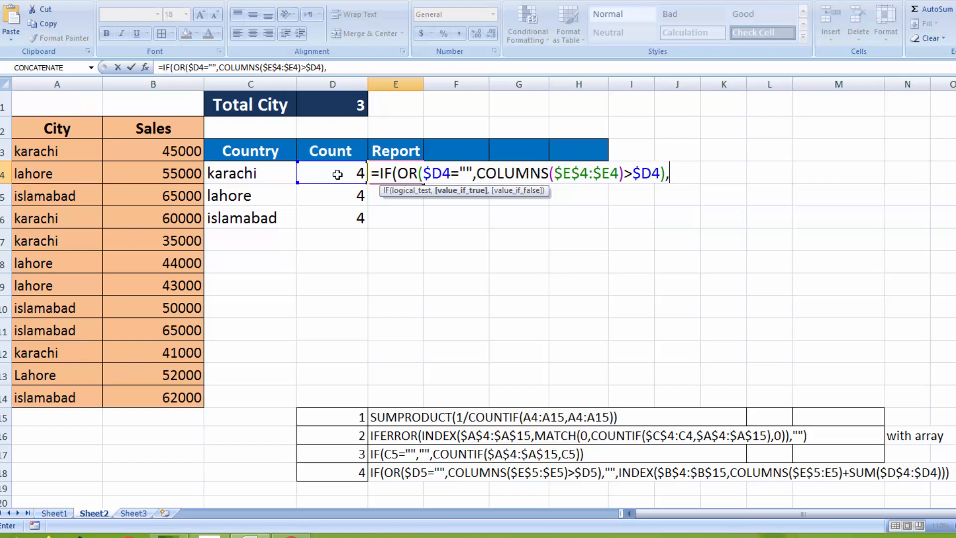
{"action": "type", "text": "\"\""}
{"action": "type", "text": ",INDEX"}
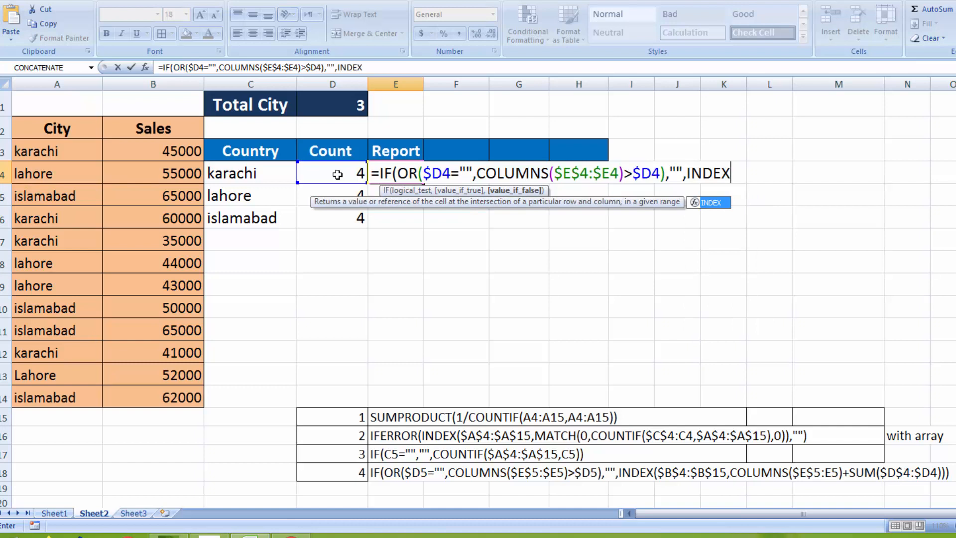
{"action": "type", "text": "("}
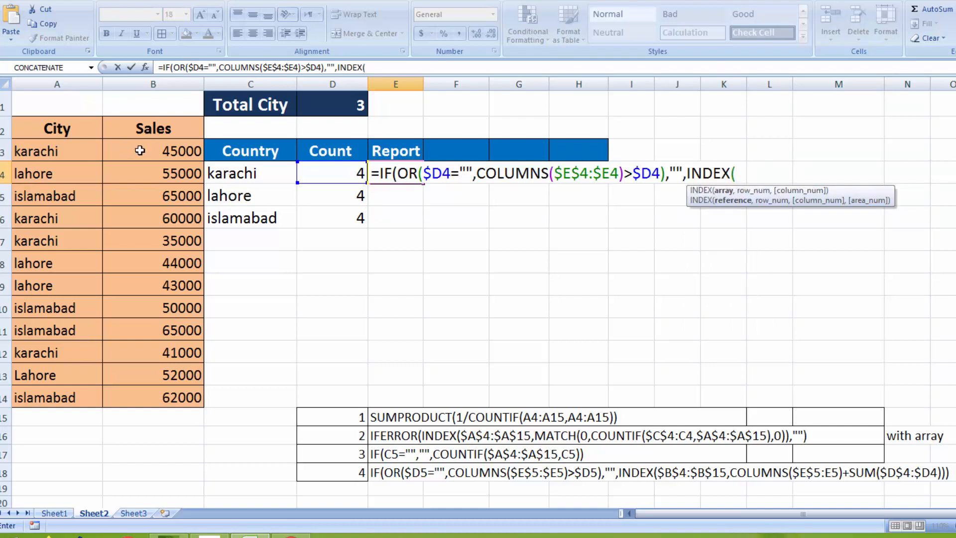
{"action": "left_click_drag", "start_coordinate": [140, 151], "coordinate": [159, 392]}
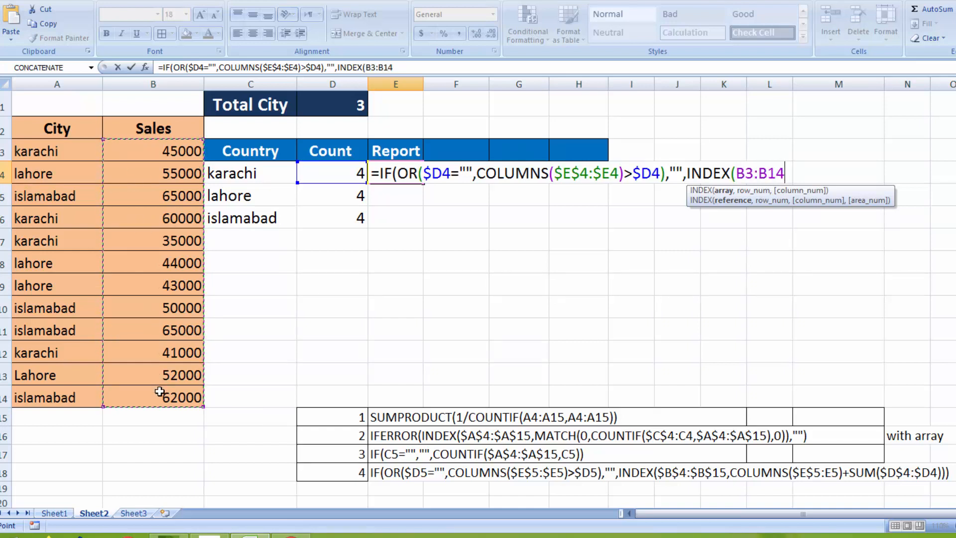
{"action": "key", "text": "F4"}
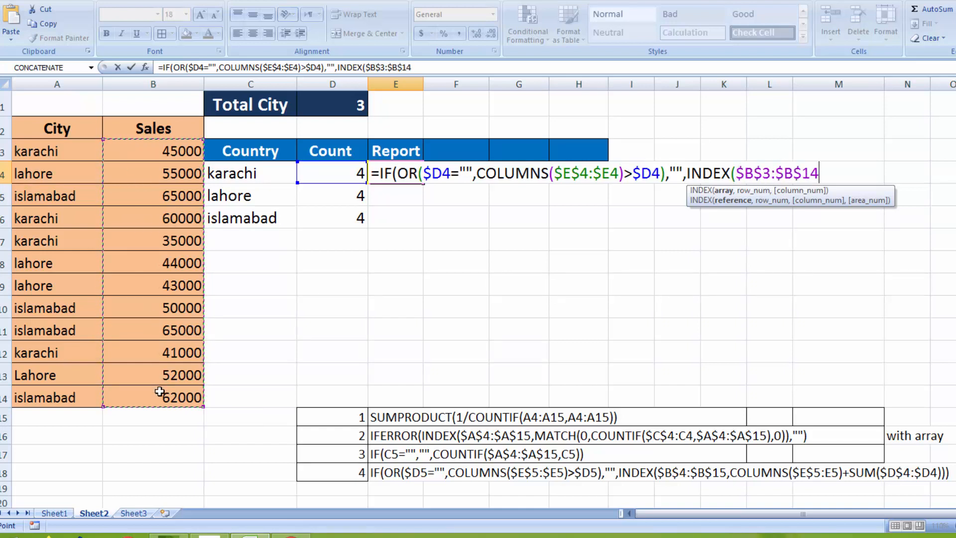
{"action": "type", "text": ","}
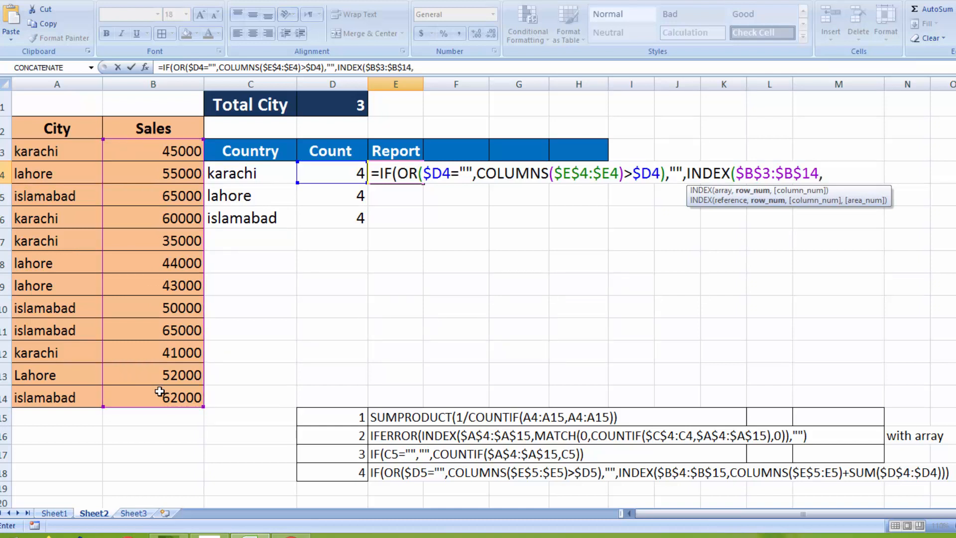
Add COLUMNS($E$4:E4) as the start of the INDEX row number in the E4 formula.
{"action": "type", "text": "COLU"}
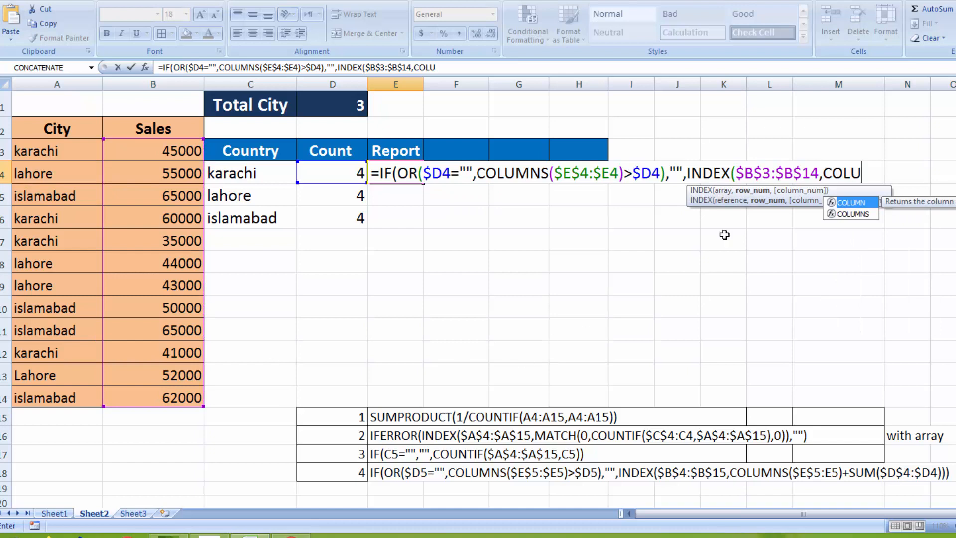
{"action": "key", "text": "Down"}
{"action": "key", "text": "Tab"}
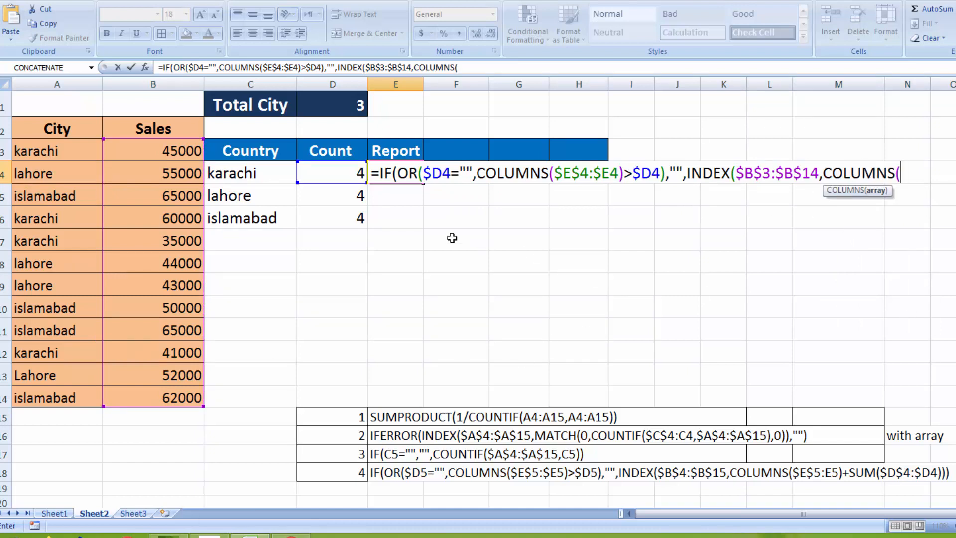
{"action": "left_click", "coordinate": [394, 168]}
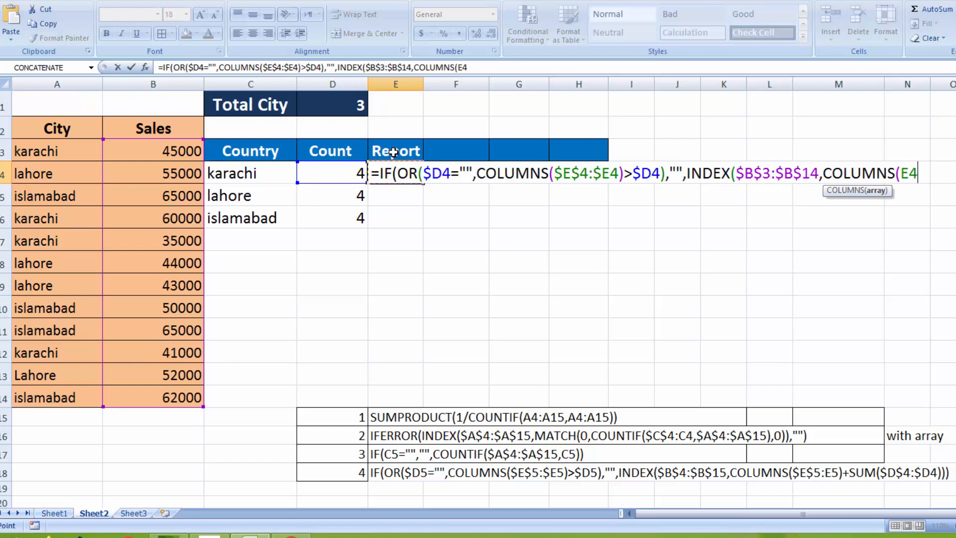
{"action": "key", "text": "F4"}
{"action": "key", "text": "F4"}
{"action": "key", "text": "F4"}
{"action": "key", "text": "F4"}
{"action": "type", "text": ":"}
{"action": "key", "text": "BackSpace"}
{"action": "key", "text": "F4"}
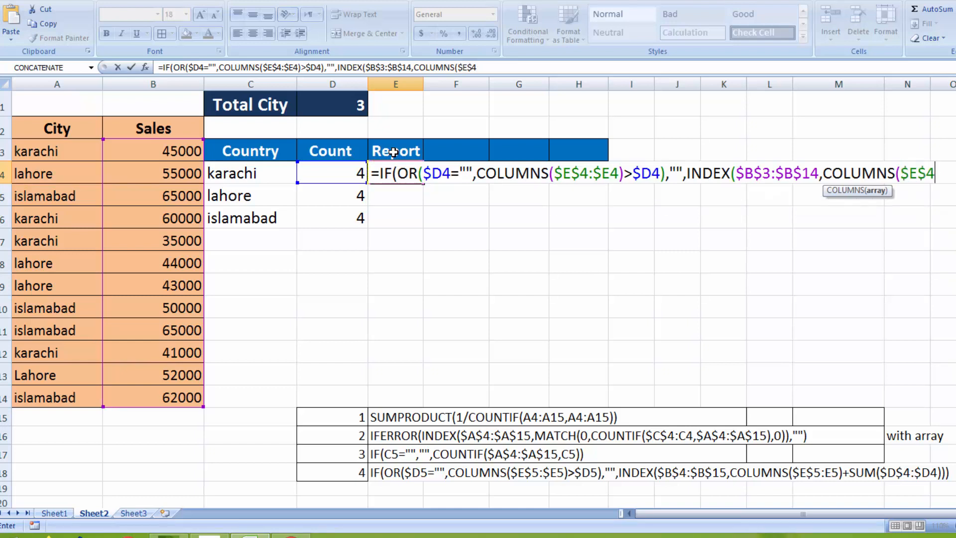
{"action": "type", "text": ":"}
{"action": "type", "text": "E4"}
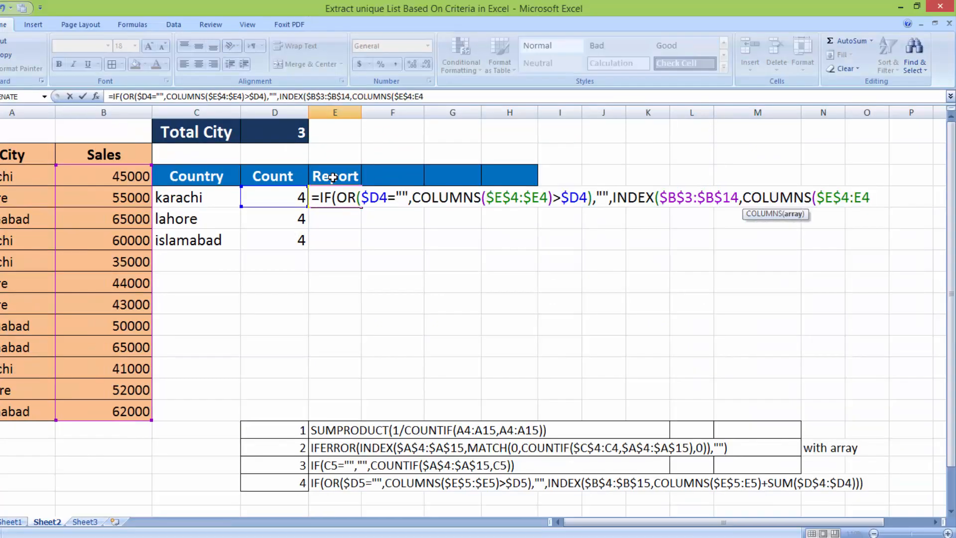
{"action": "type", "text": ")"}
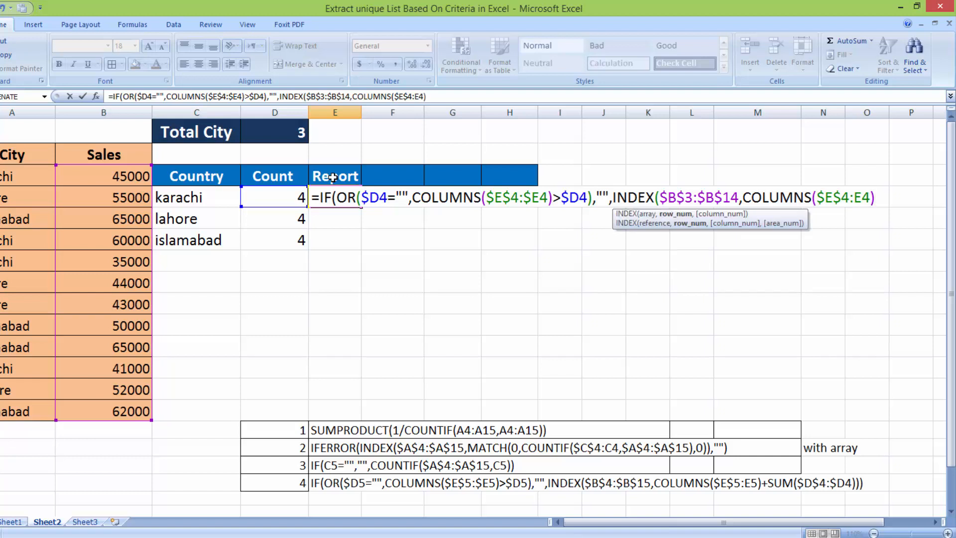
Append +SUM( to the row number in the E4 formula, starting its range at the absolute reference $D$3.
{"action": "type", "text": "+SUM("}
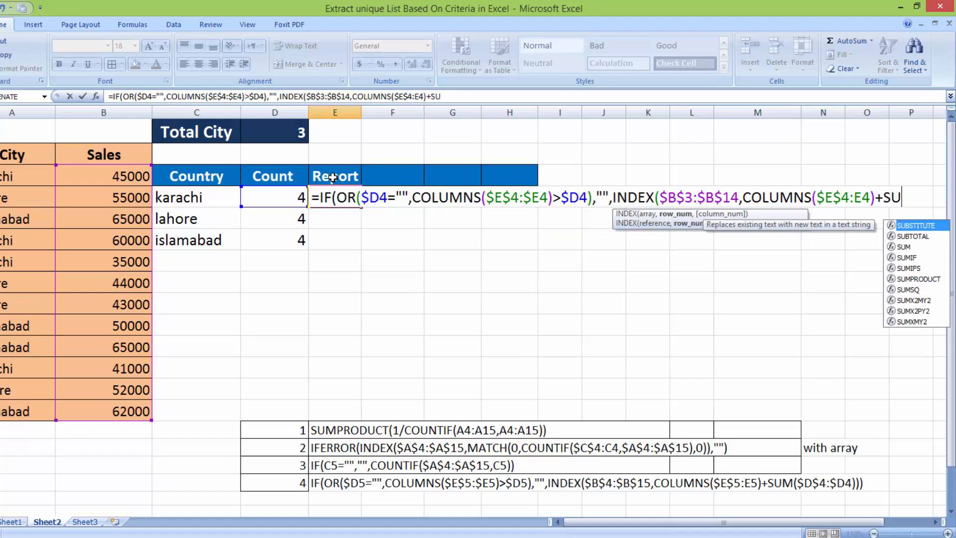
{"action": "left_click", "coordinate": [268, 175]}
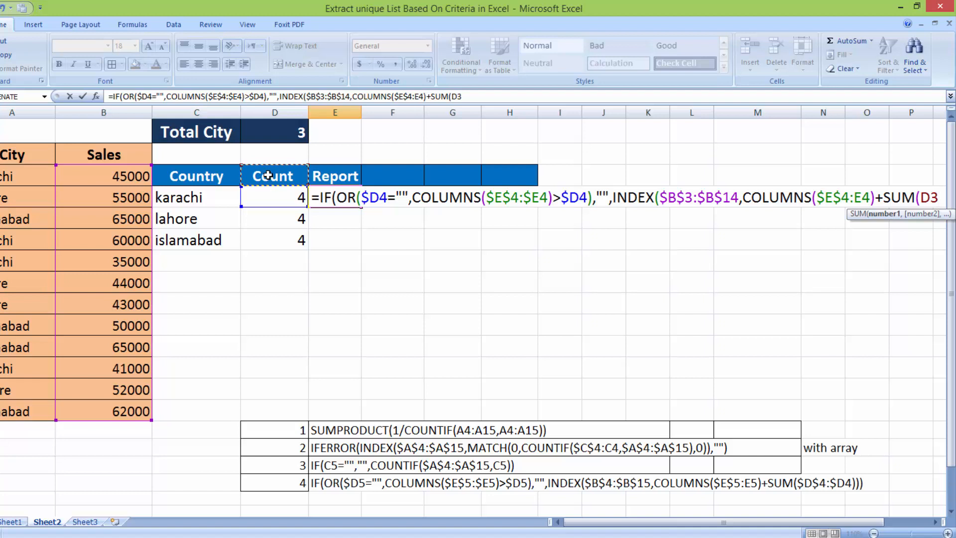
{"action": "key", "text": "F4"}
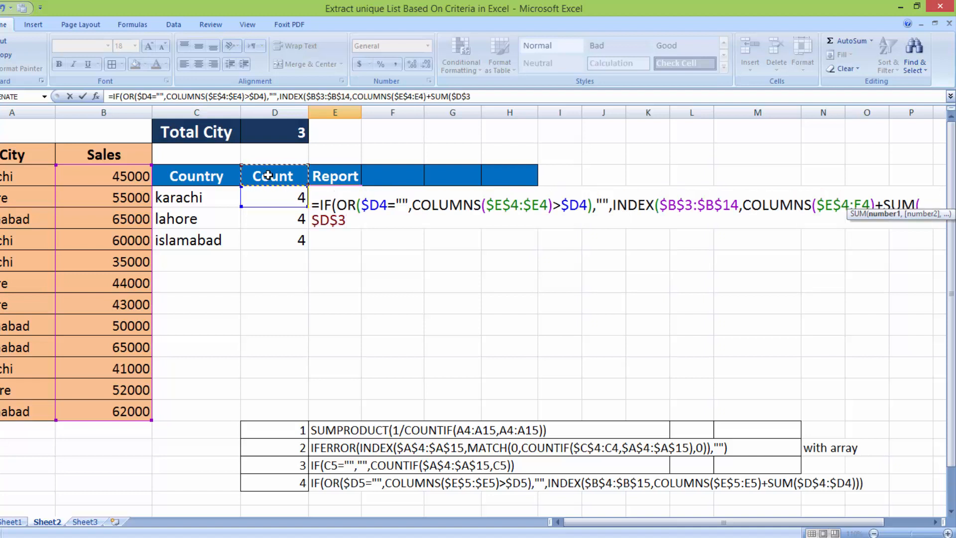
{"action": "key", "text": "F8"}
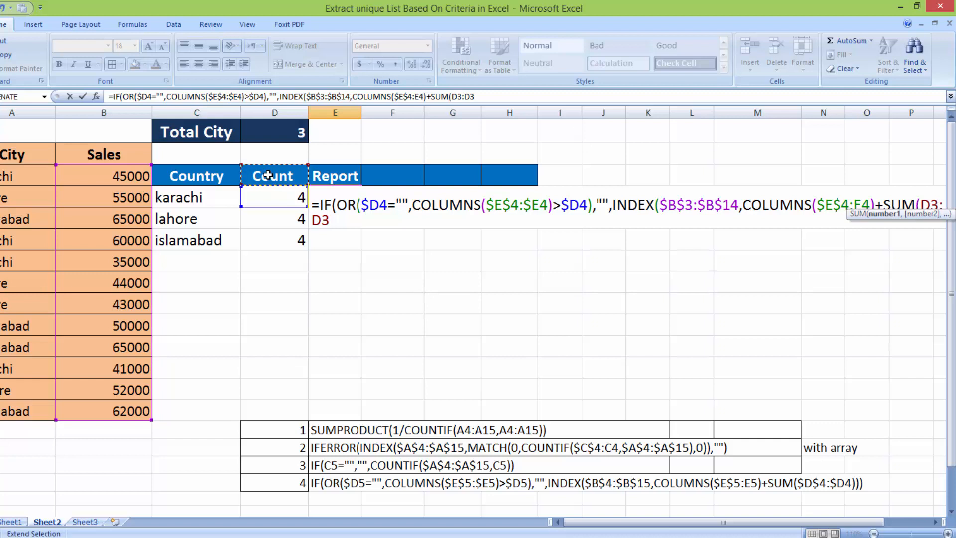
{"action": "key", "text": "F8"}
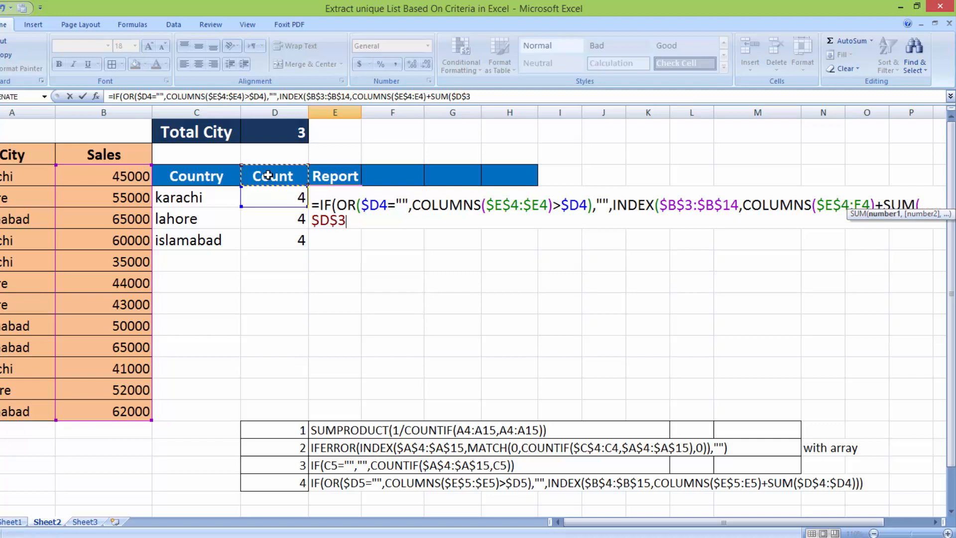
{"action": "key", "text": "F8"}
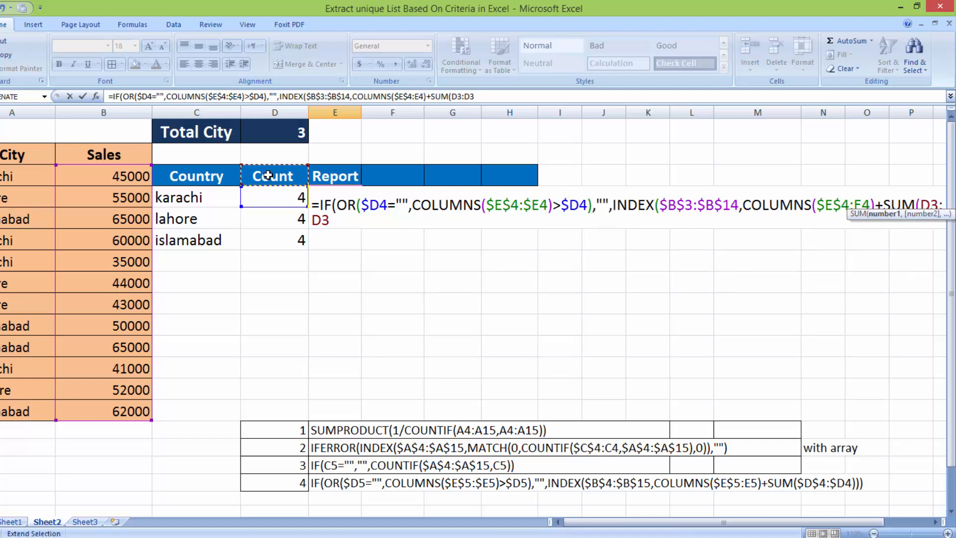
{"action": "key", "text": "F8"}
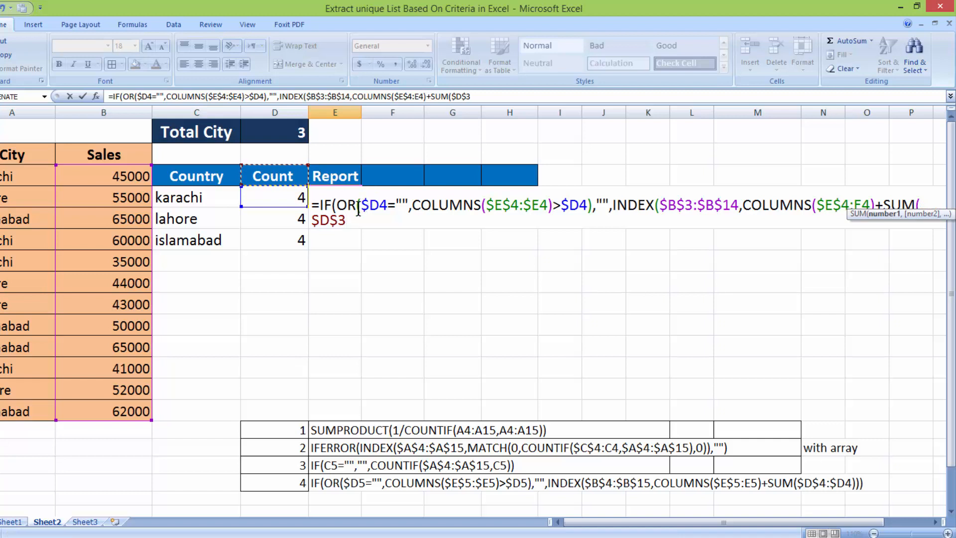
Complete the SUM range as $D$3:$D3, close all parentheses and enter the E4 formula.
{"action": "type", "text": ":D3"}
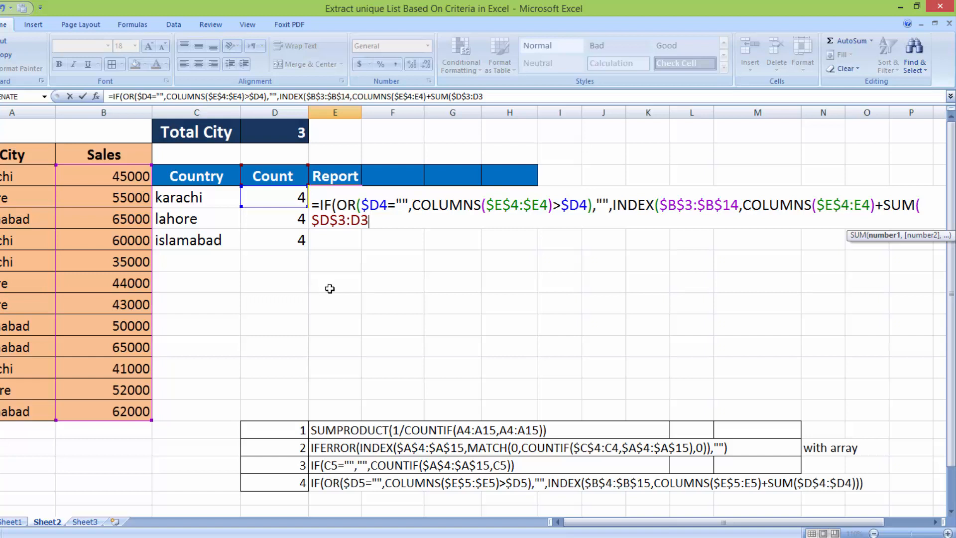
{"action": "key", "text": "F4"}
{"action": "key", "text": "F4"}
{"action": "key", "text": "F4"}
{"action": "type", "text": ")))"}
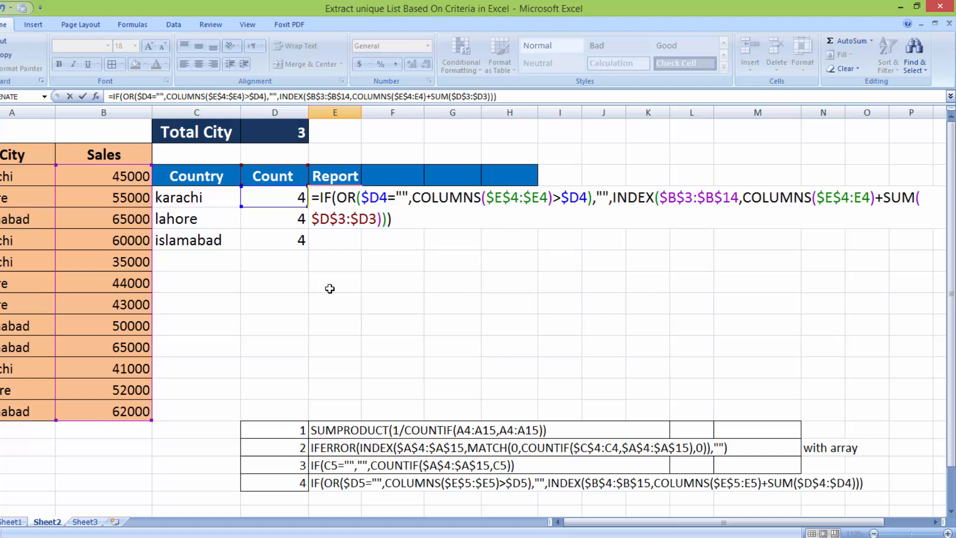
{"action": "key", "text": "Return"}
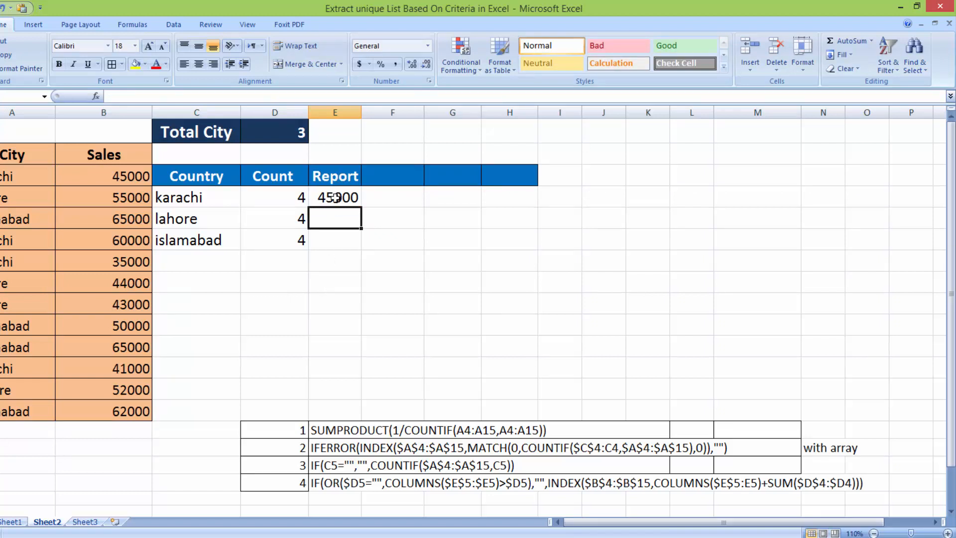
Fill the E4 Report formula down and across the range E4:H6.
{"action": "left_click_drag", "start_coordinate": [336, 198], "coordinate": [512, 255]}
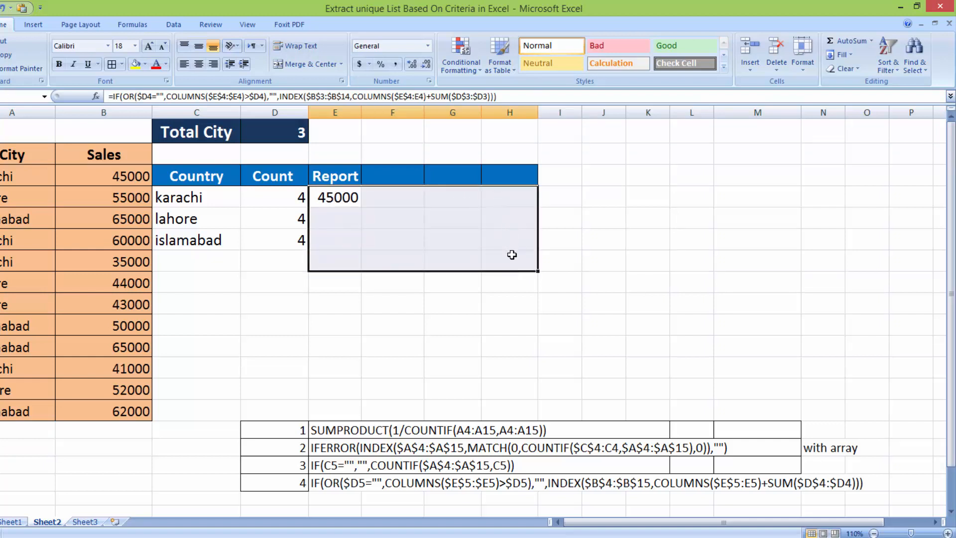
{"action": "left_click", "coordinate": [337, 198]}
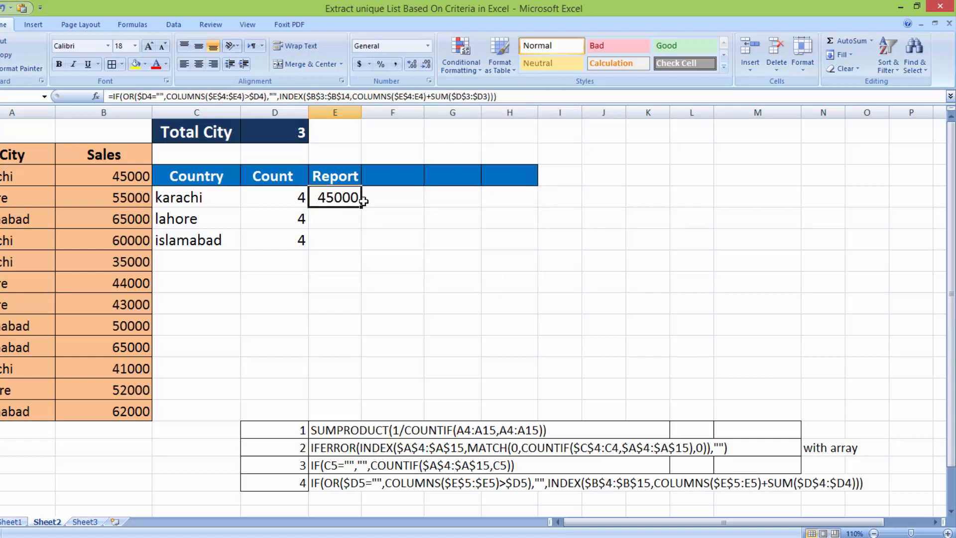
{"action": "left_click_drag", "start_coordinate": [361, 200], "coordinate": [504, 247]}
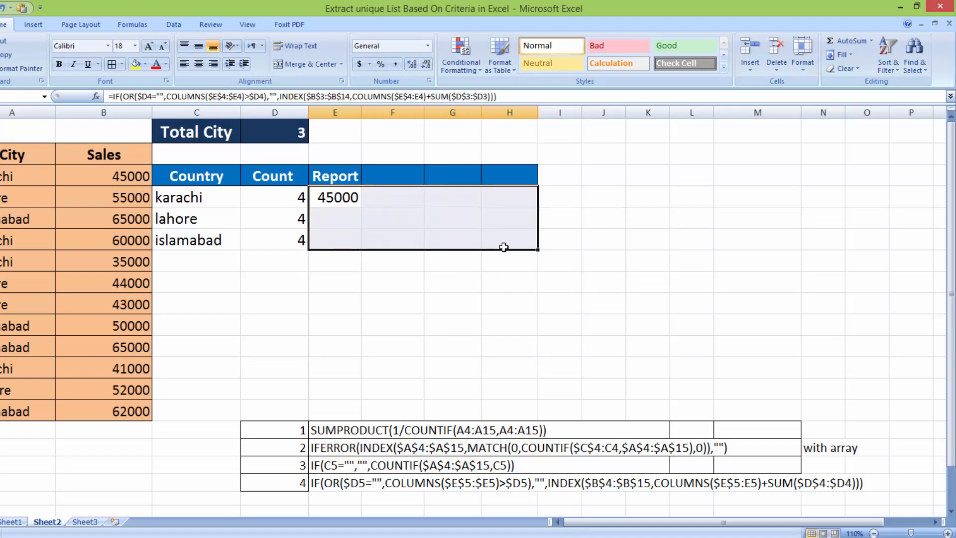
{"action": "key", "text": "ctrl+d"}
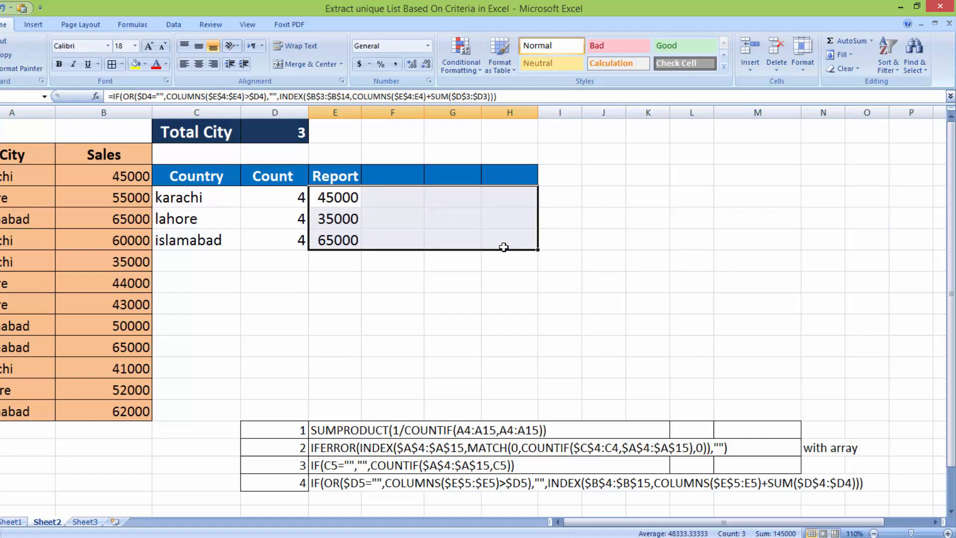
{"action": "key", "text": "ctrl+r"}
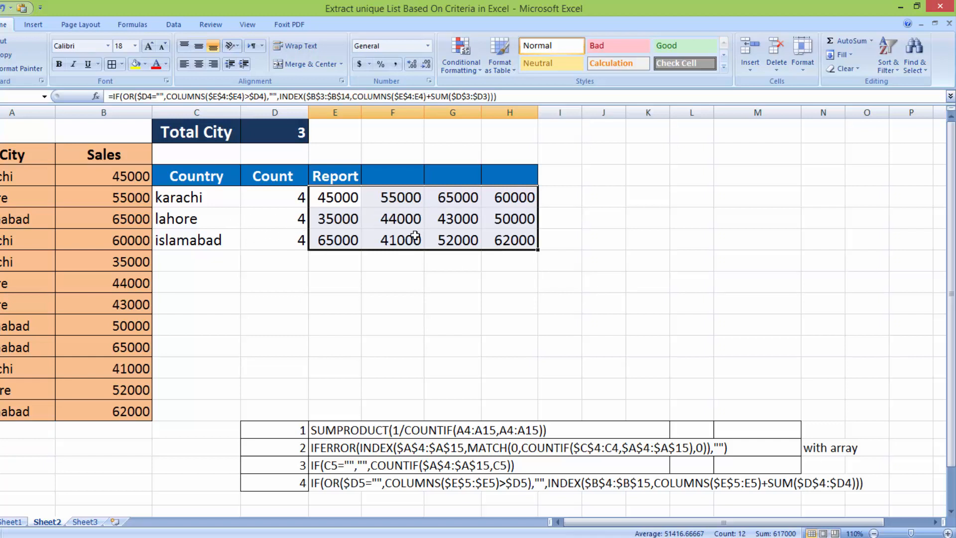
{"action": "left_click", "coordinate": [670, 327]}
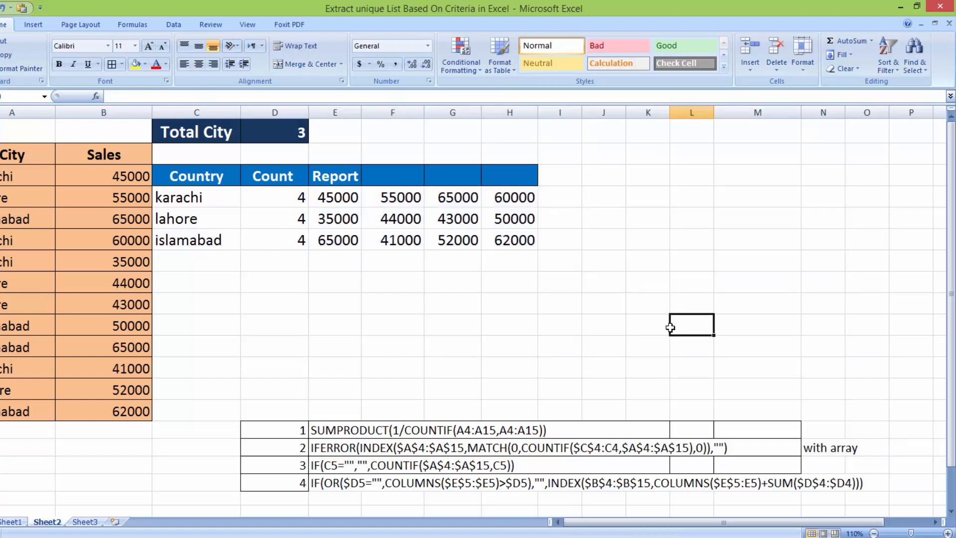